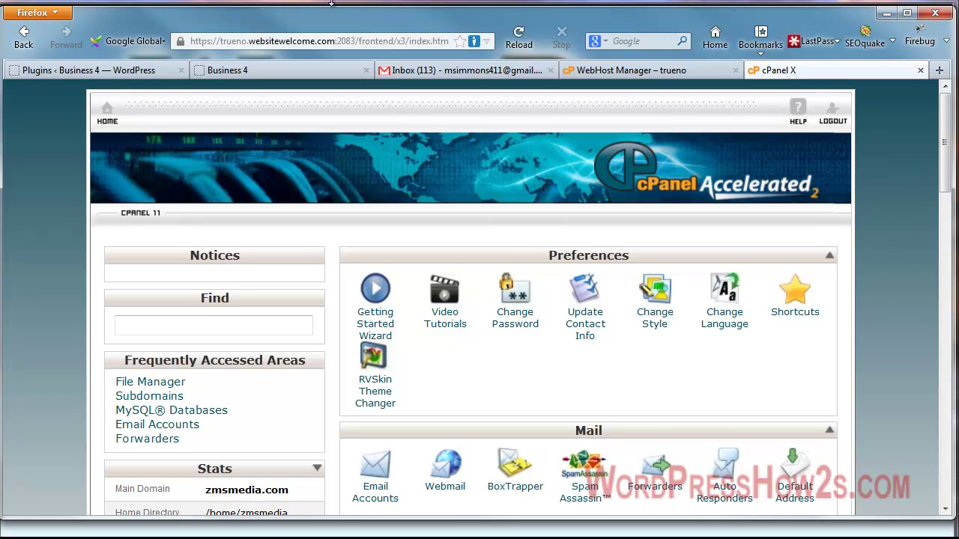
Switch from cPanel to the Business 4 WordPress Plugins page.
{"action": "left_click", "coordinate": [172, 75]}
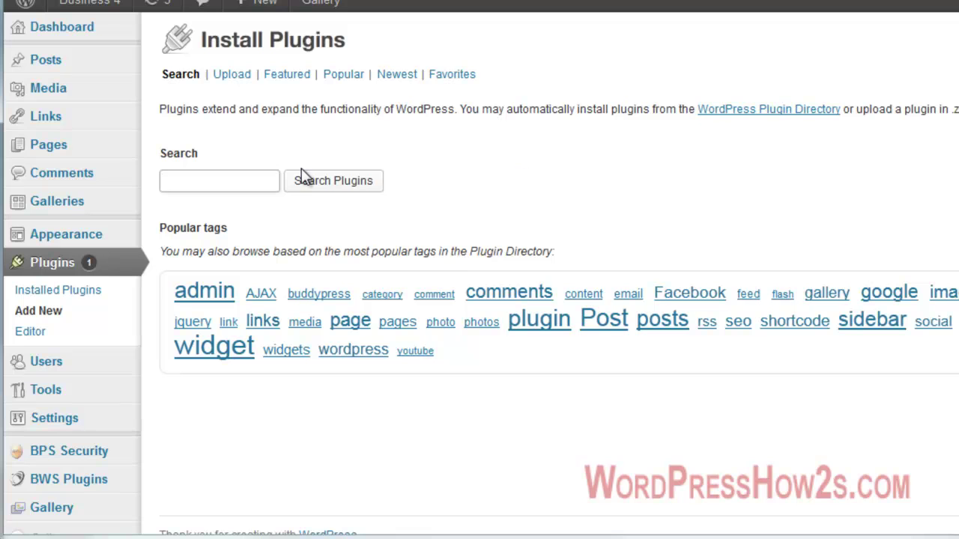
Search the plugin directory for 'duplicator', completing the partial term and searching again.
{"action": "type", "text": "duplica"}
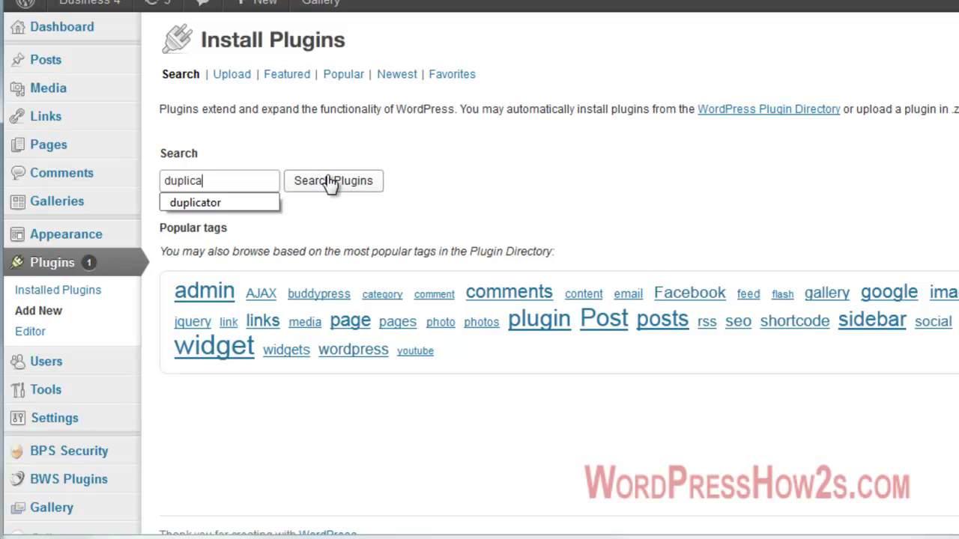
{"action": "left_click", "coordinate": [331, 183]}
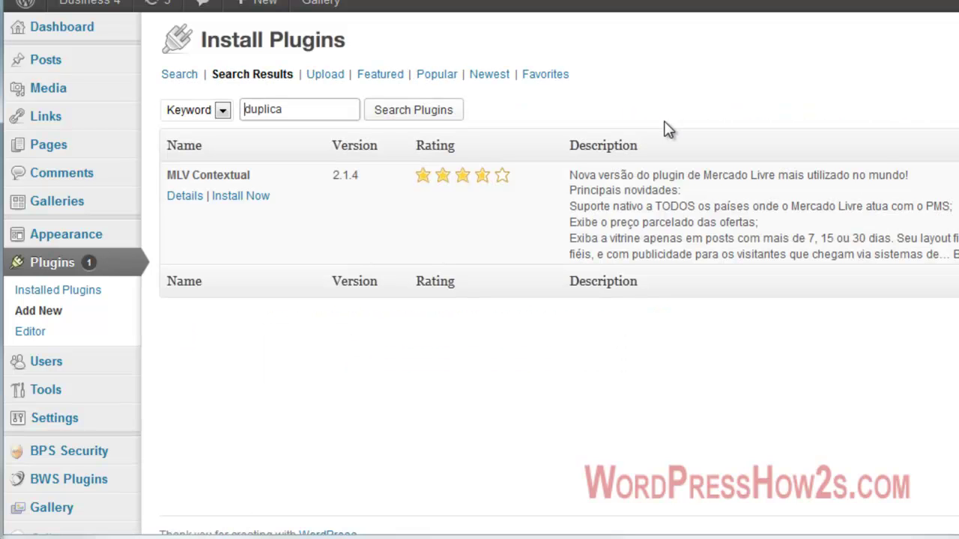
{"action": "left_click", "coordinate": [288, 113]}
{"action": "type", "text": "tor"}
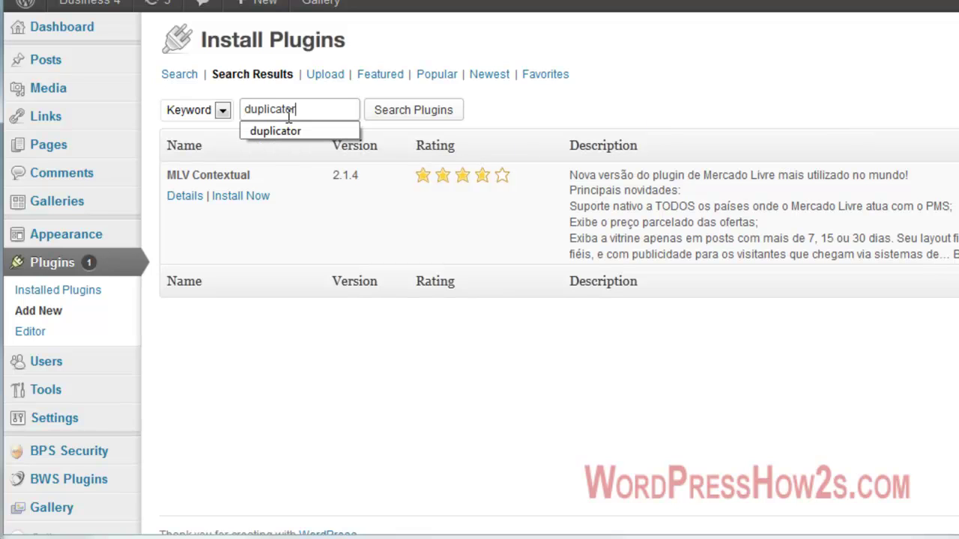
{"action": "left_click", "coordinate": [395, 118]}
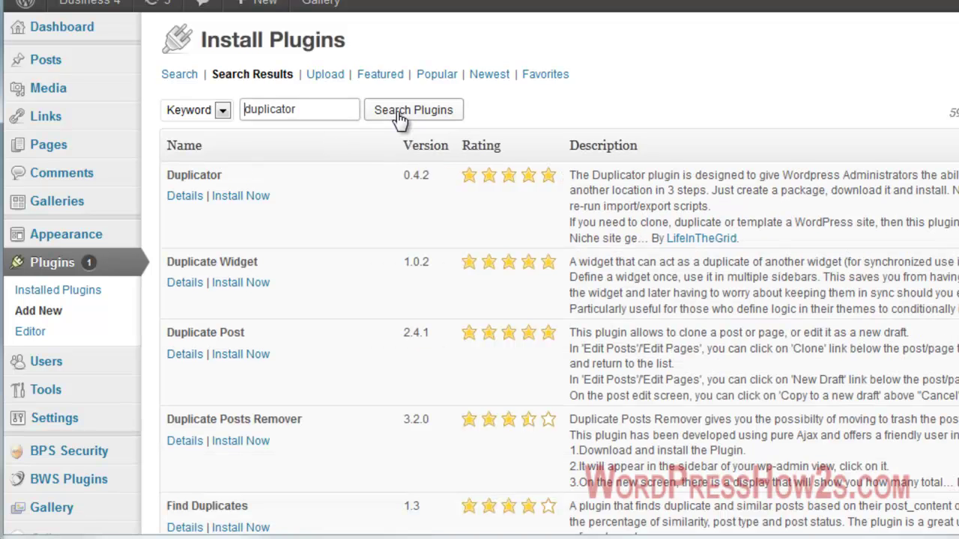
Review the Duplicator 0.4.2 details, including its supported WordPress version, and install it.
{"action": "left_click", "coordinate": [180, 201]}
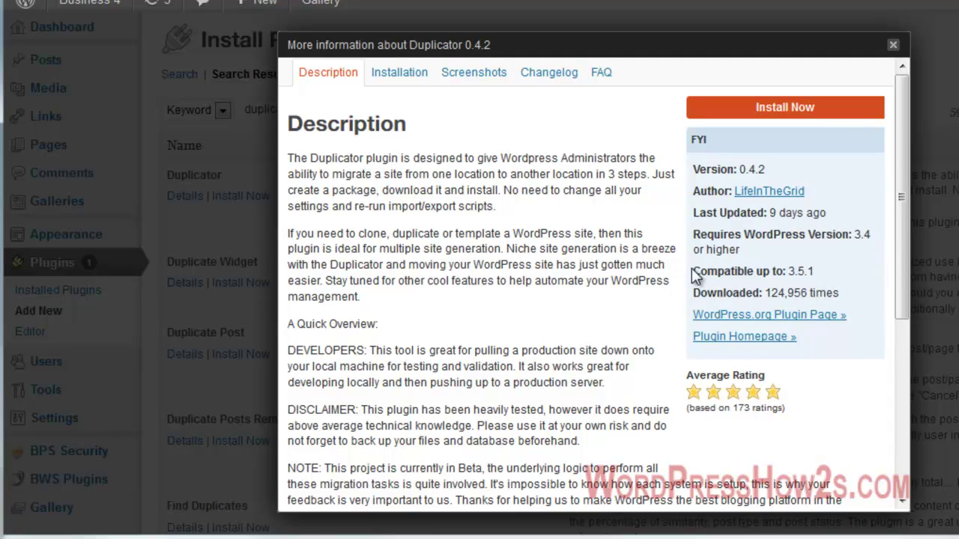
{"action": "left_click_drag", "start_coordinate": [691, 268], "coordinate": [839, 274]}
{"action": "left_click", "coordinate": [854, 277]}
{"action": "left_click", "coordinate": [792, 107]}
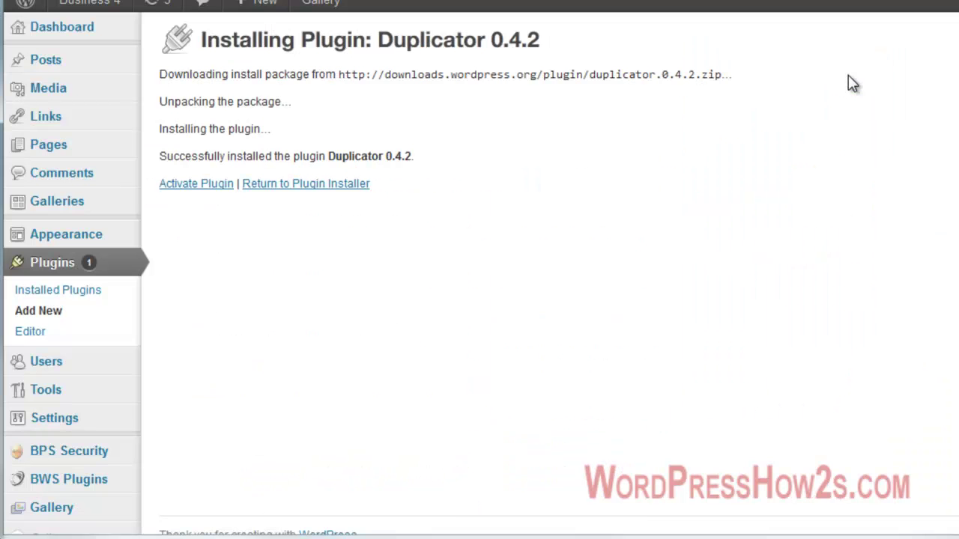
Activate Duplicator and open Duplicator » Dashboard from the admin sidebar.
{"action": "left_click", "coordinate": [187, 189]}
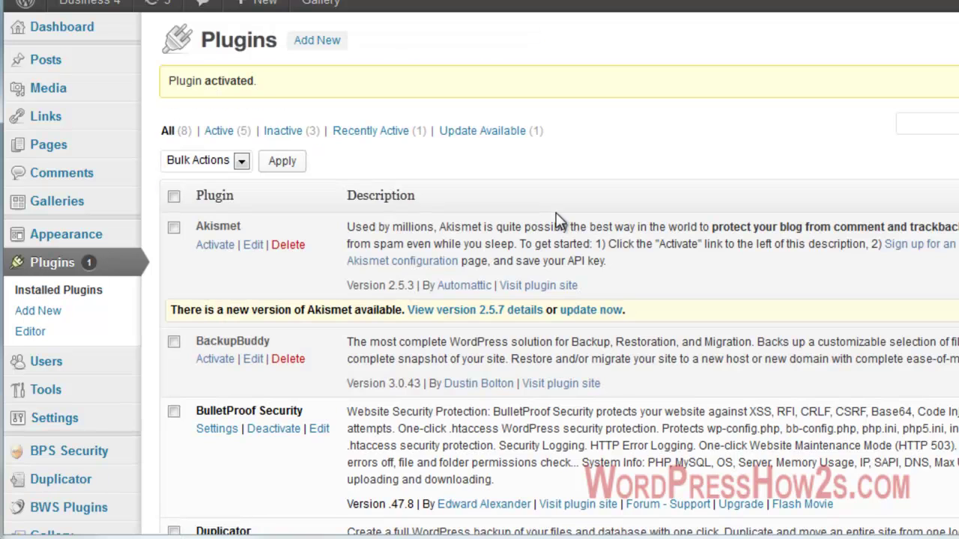
{"action": "scroll", "coordinate": [30, 419], "scroll_direction": "down", "scroll_amount": 4}
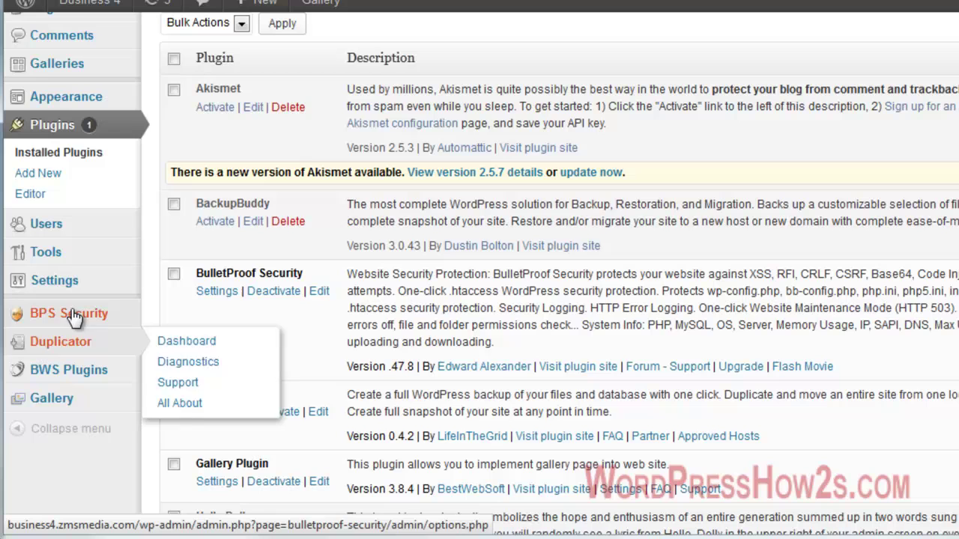
{"action": "mouse_move", "coordinate": [60, 350]}
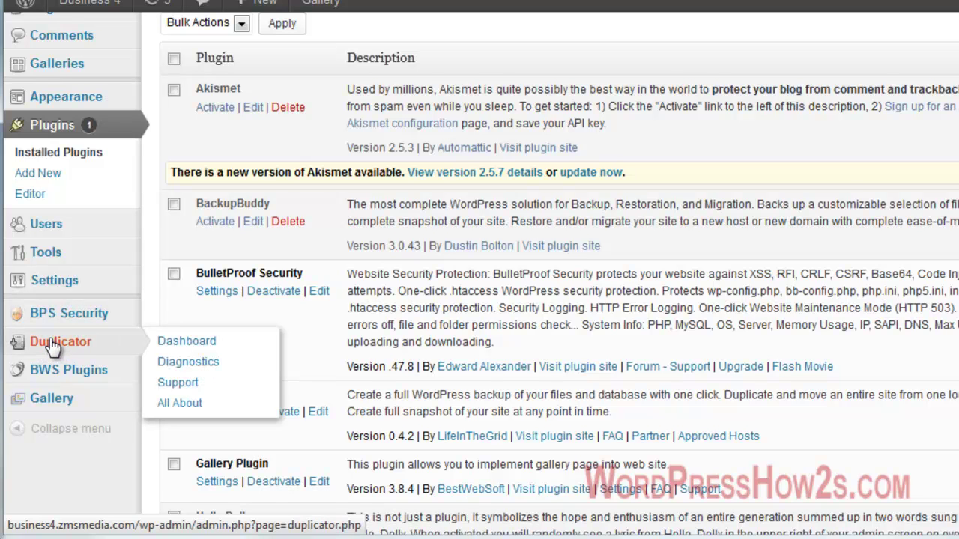
{"action": "left_click", "coordinate": [54, 346]}
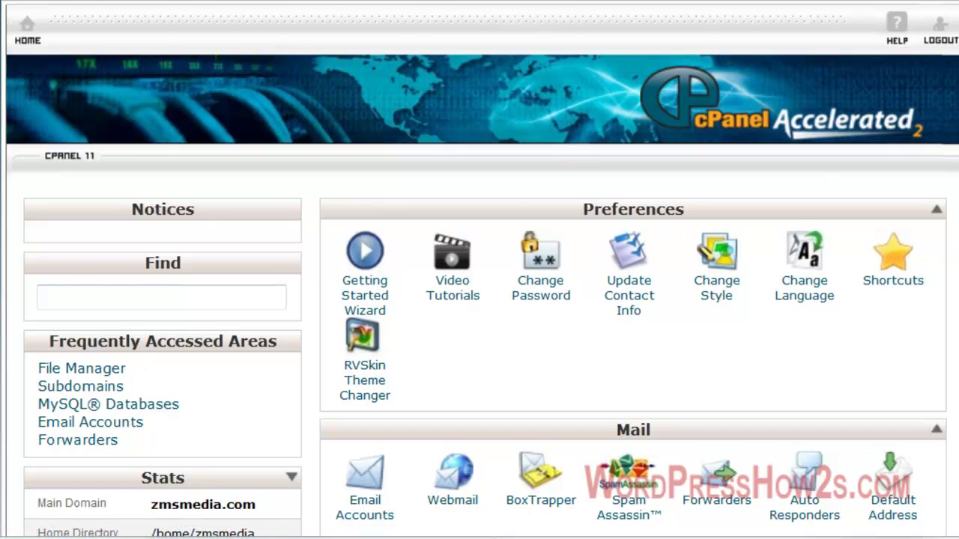
Scroll through the cPanel home page to review the Files, Domains and Databases sections.
{"action": "scroll", "coordinate": [480, 300], "scroll_direction": "down", "scroll_amount": 5}
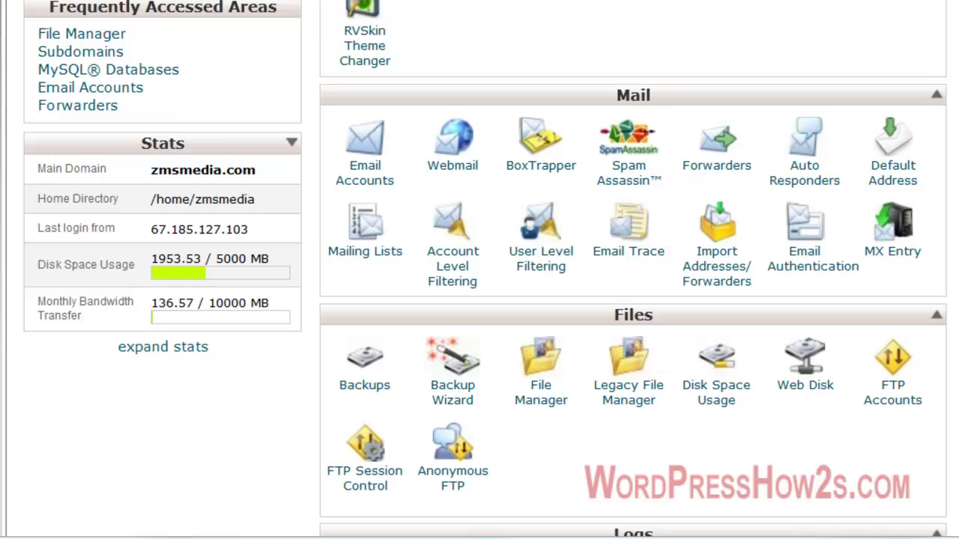
{"action": "scroll", "coordinate": [633, 300], "scroll_direction": "down", "scroll_amount": 10}
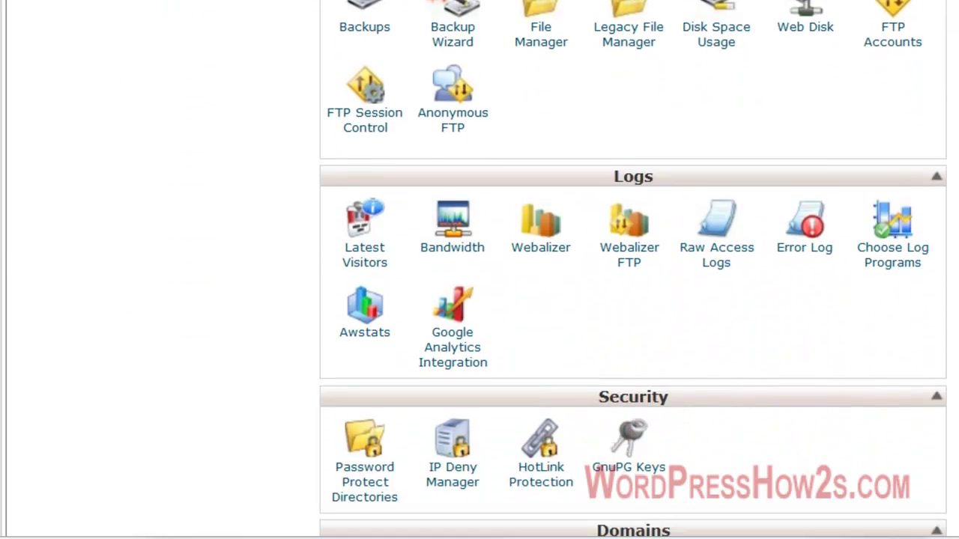
{"action": "scroll", "coordinate": [633, 300], "scroll_direction": "down", "scroll_amount": 1}
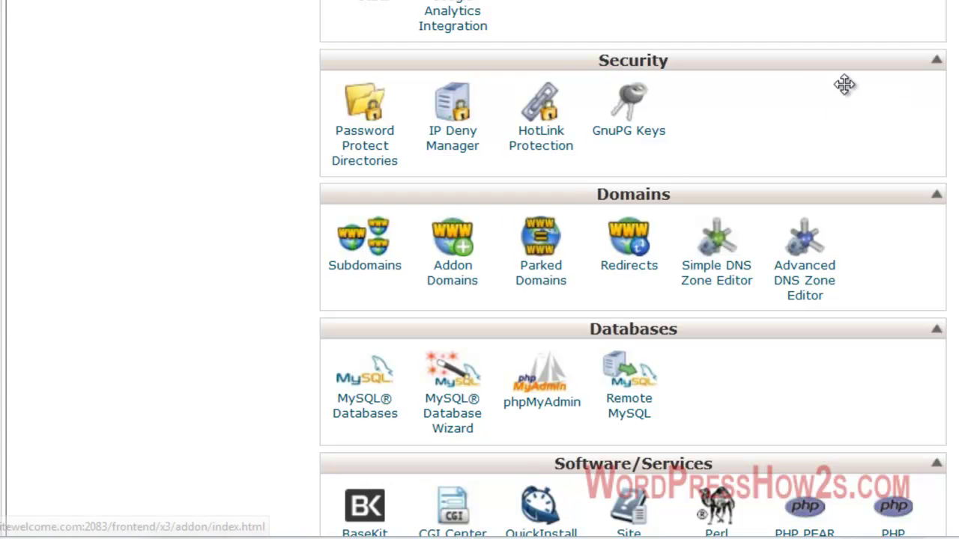
{"action": "scroll", "coordinate": [633, 299], "scroll_direction": "up", "scroll_amount": 4}
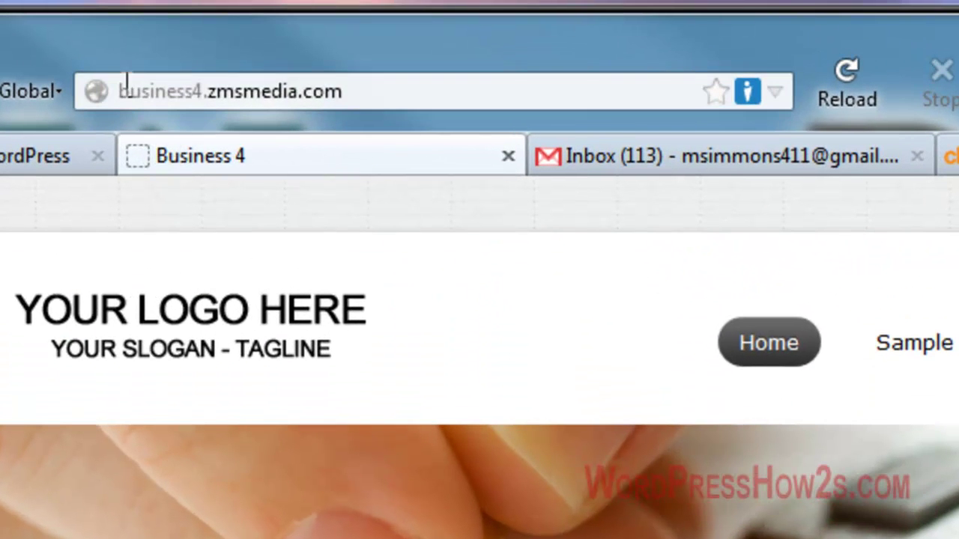
Highlight the business4 subdomain in the Business 4 site's address bar.
{"action": "left_click_drag", "start_coordinate": [122, 91], "coordinate": [206, 83]}
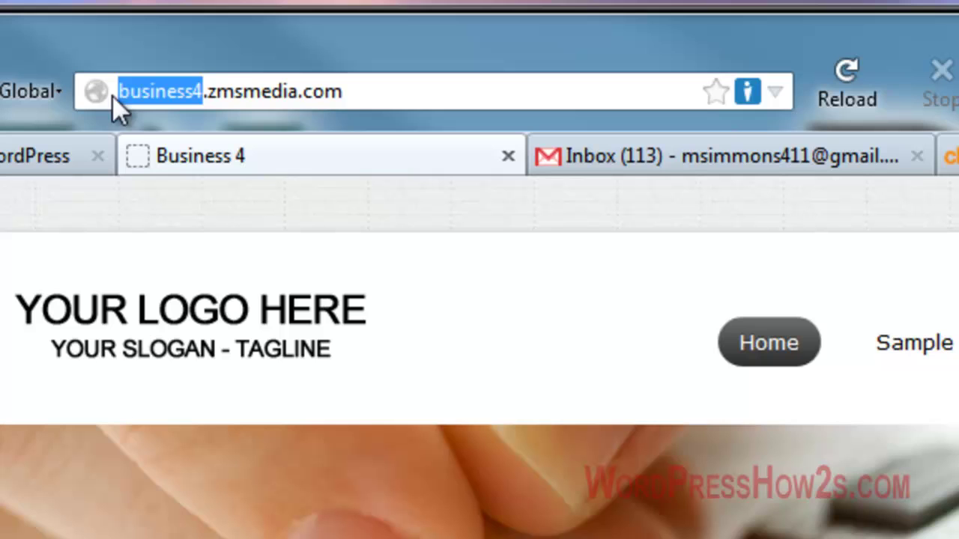
{"action": "left_click", "coordinate": [477, 84]}
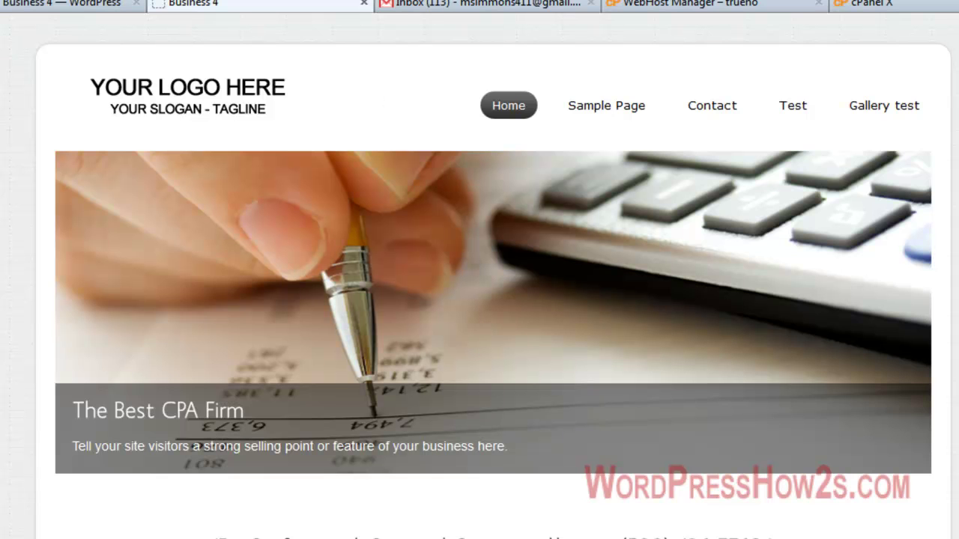
Return to cPanel and open MySQL Databases from the Databases section.
{"action": "left_click", "coordinate": [869, 3]}
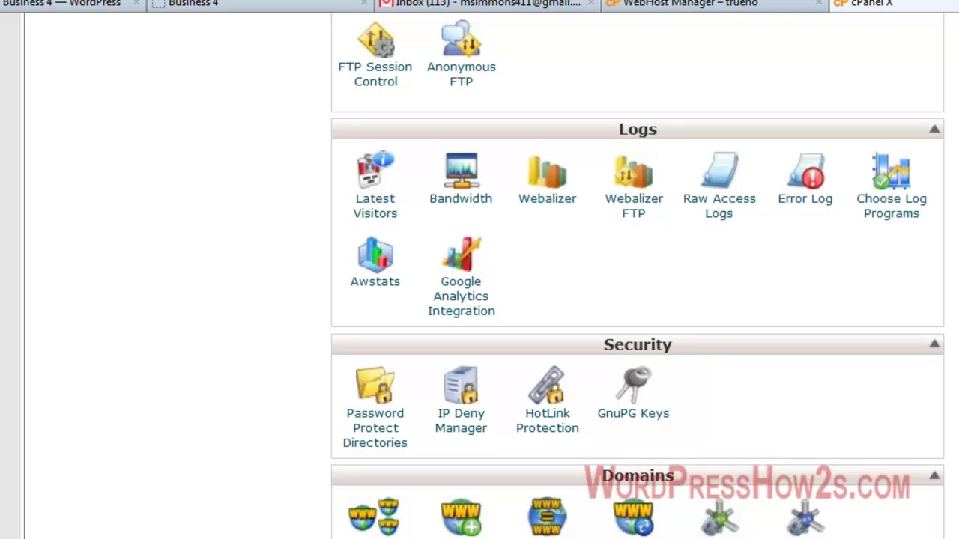
{"action": "scroll", "coordinate": [637, 269], "scroll_direction": "up", "scroll_amount": 7}
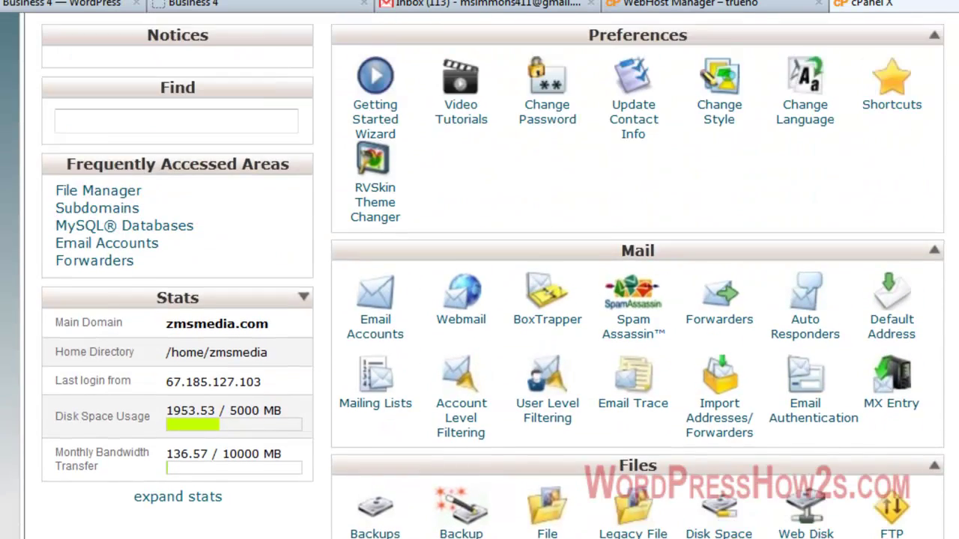
{"action": "scroll", "coordinate": [637, 269], "scroll_direction": "down", "scroll_amount": 3}
{"action": "scroll", "coordinate": [637, 269], "scroll_direction": "down", "scroll_amount": 6}
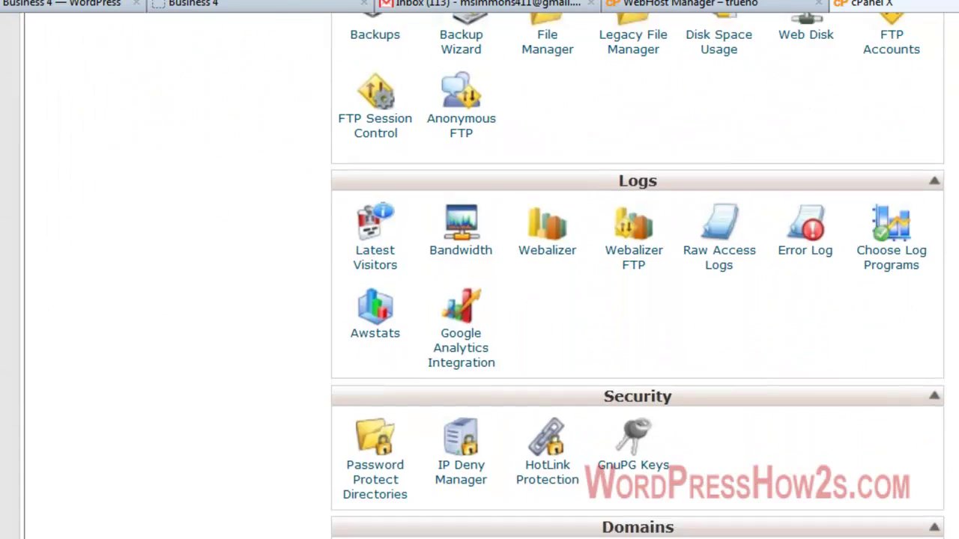
{"action": "scroll", "coordinate": [637, 270], "scroll_direction": "down", "scroll_amount": 2}
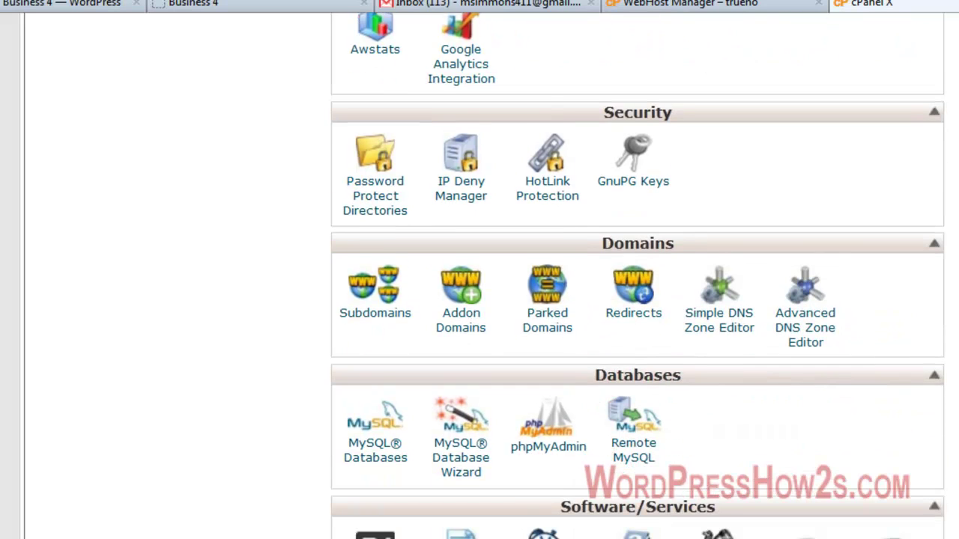
{"action": "scroll", "coordinate": [636, 269], "scroll_direction": "down", "scroll_amount": 2}
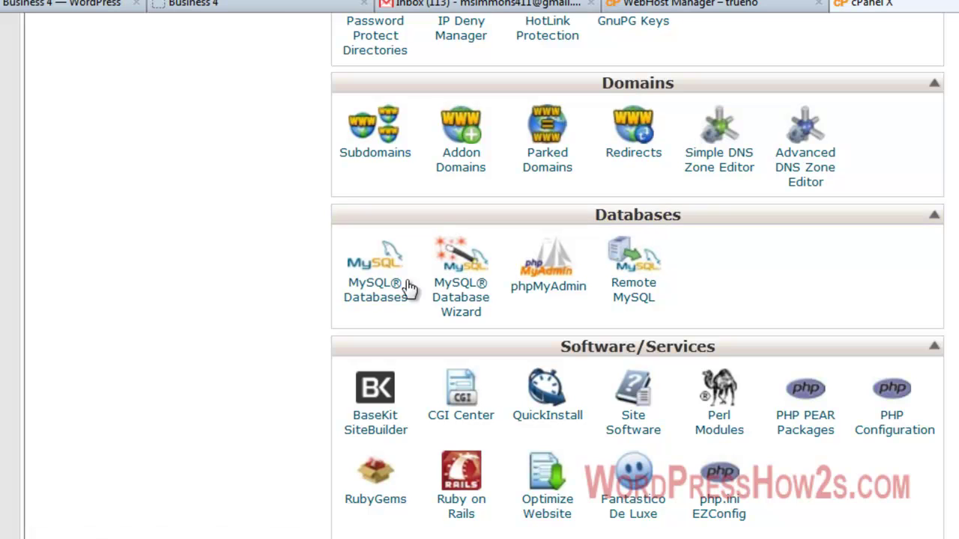
{"action": "left_click", "coordinate": [383, 288]}
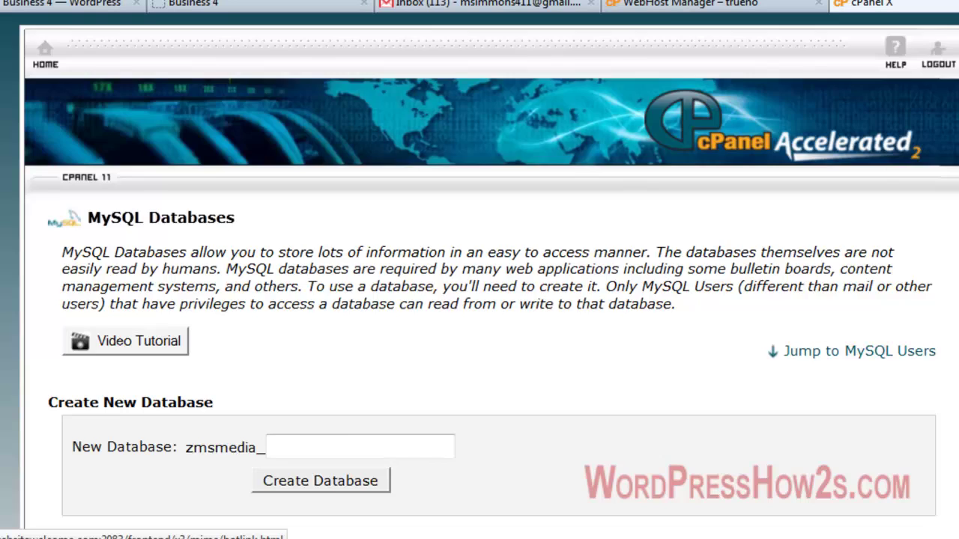
Create database zmsmedia_test6 by entering test6, then go back to MySQL Databases.
{"action": "scroll", "coordinate": [479, 300], "scroll_direction": "down", "scroll_amount": 5}
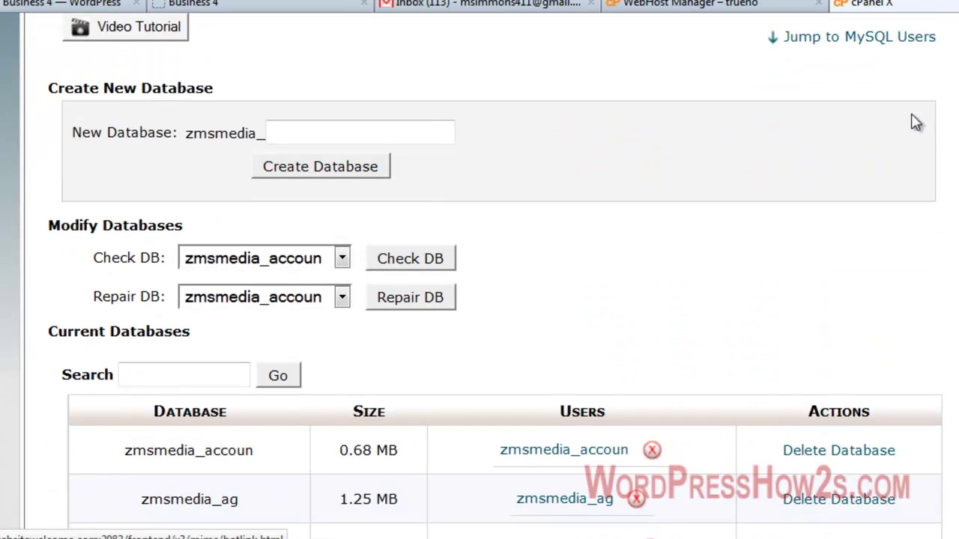
{"action": "left_click", "coordinate": [287, 133]}
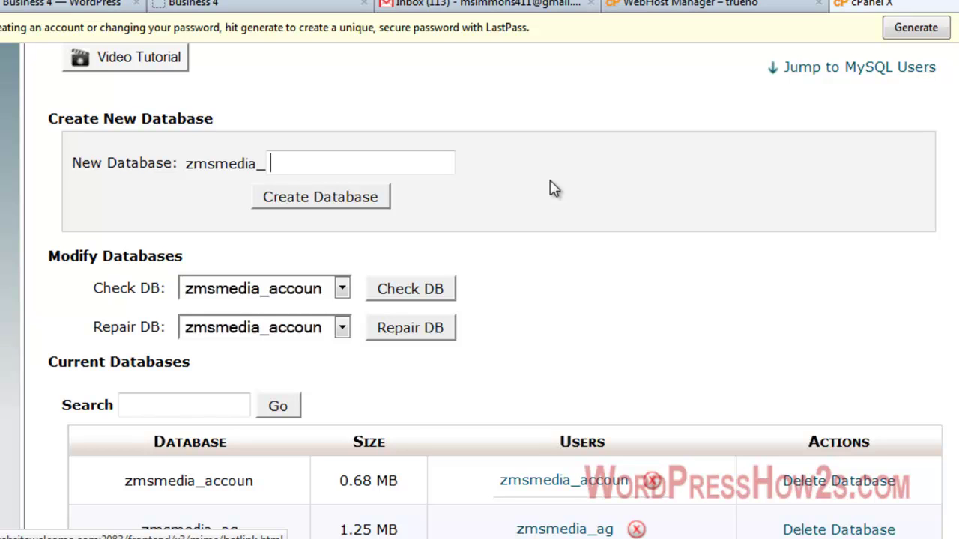
{"action": "type", "text": "test6"}
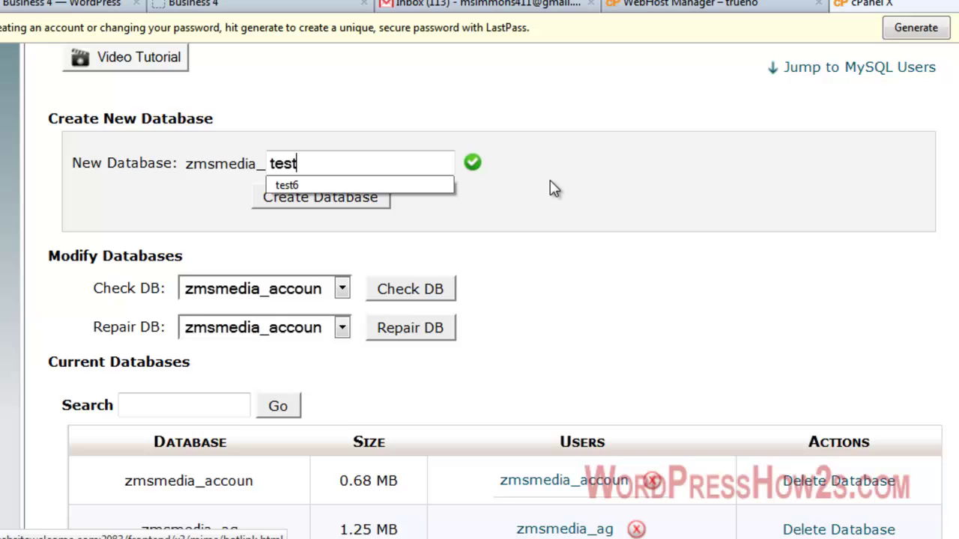
{"action": "left_click", "coordinate": [636, 204]}
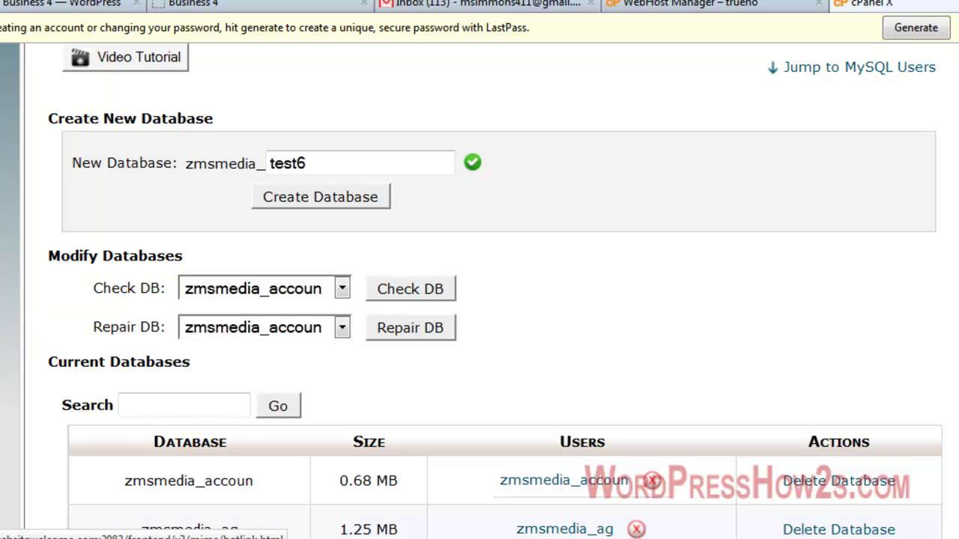
{"action": "scroll", "coordinate": [479, 285], "scroll_direction": "down", "scroll_amount": 1}
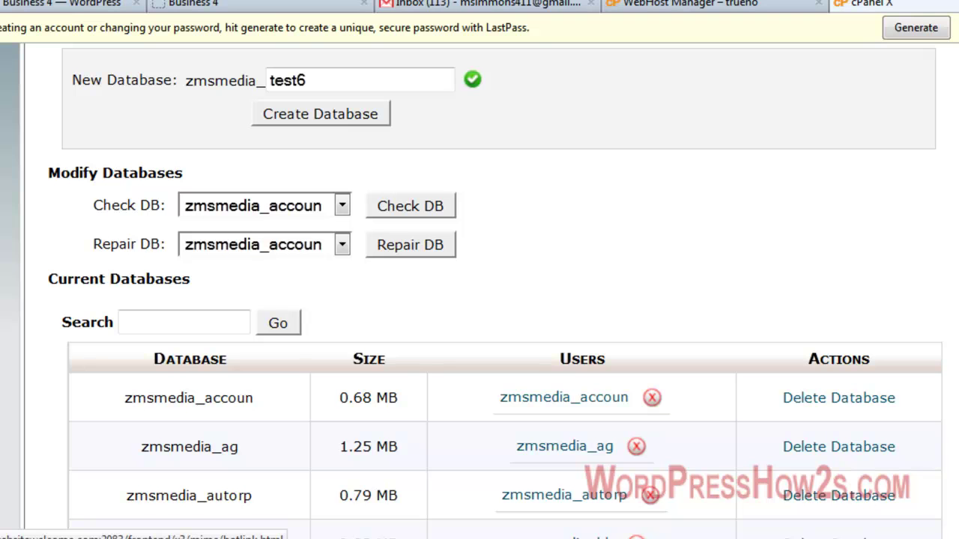
{"action": "scroll", "coordinate": [480, 284], "scroll_direction": "up", "scroll_amount": 2}
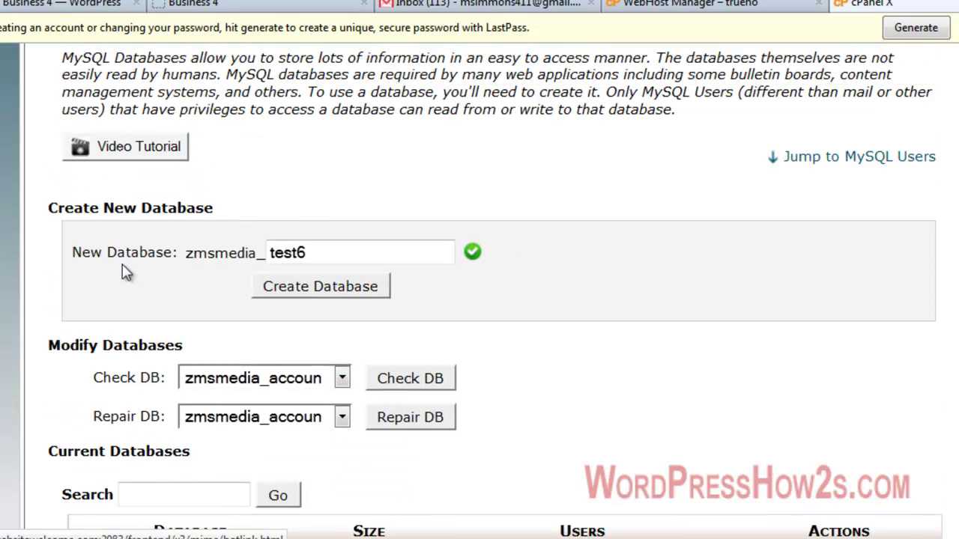
{"action": "left_click", "coordinate": [315, 289]}
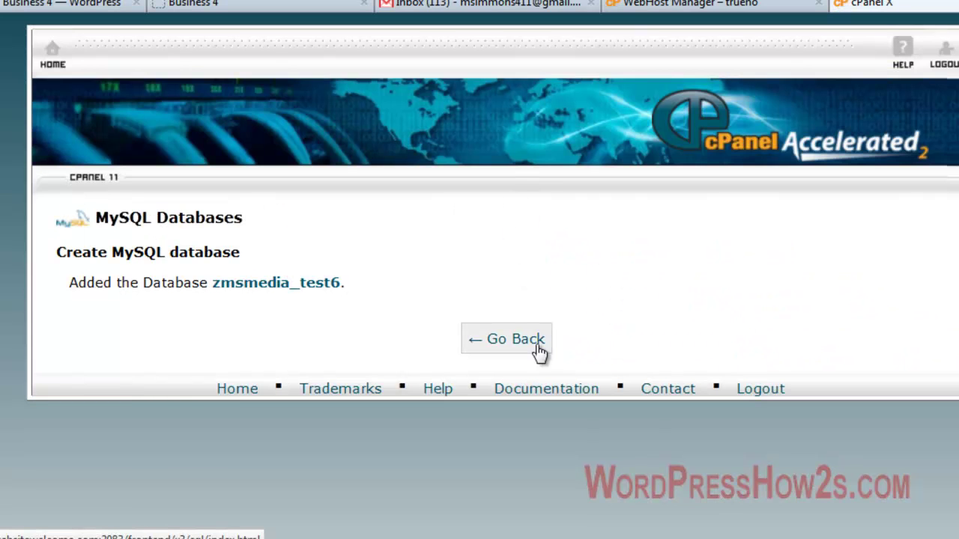
{"action": "left_click", "coordinate": [517, 341]}
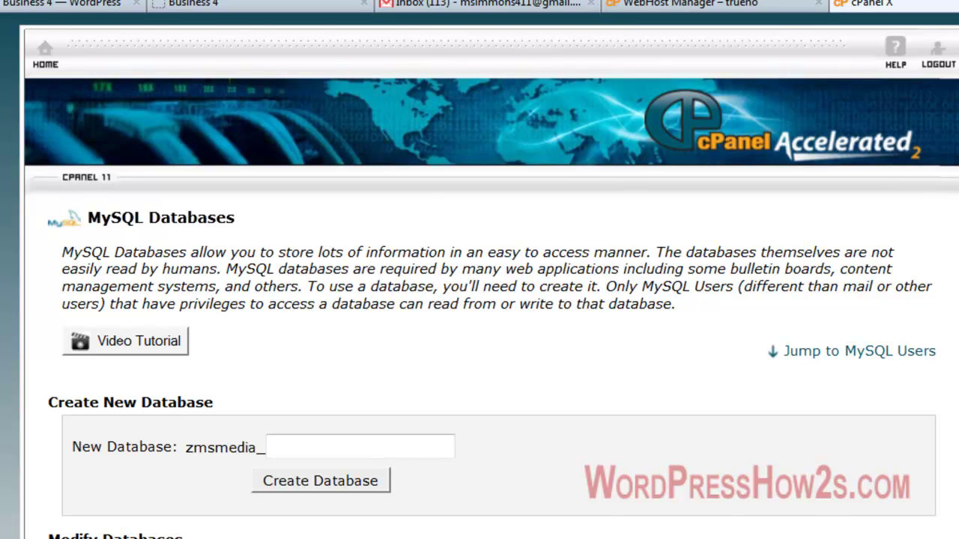
Create MySQL user test6 (zmsmedia_test6), entering and confirming the account password.
{"action": "scroll", "coordinate": [479, 299], "scroll_direction": "down", "scroll_amount": 9}
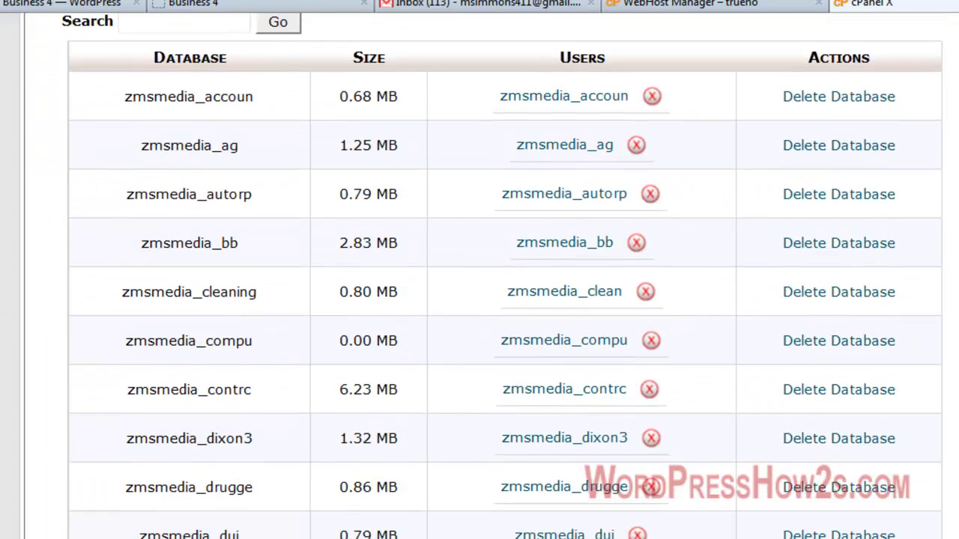
{"action": "scroll", "coordinate": [479, 299], "scroll_direction": "up", "scroll_amount": 3}
{"action": "scroll", "coordinate": [479, 300], "scroll_direction": "down", "scroll_amount": 8}
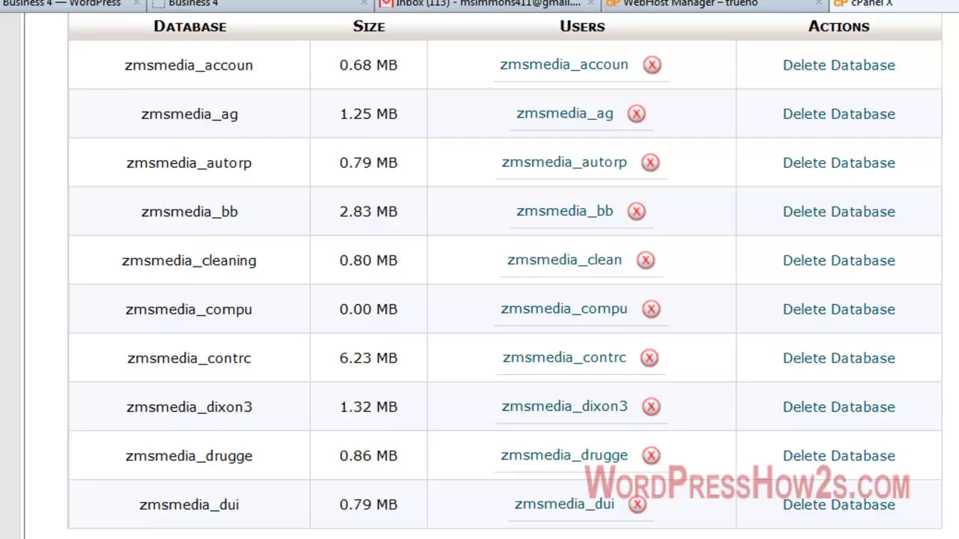
{"action": "left_click", "coordinate": [383, 228]}
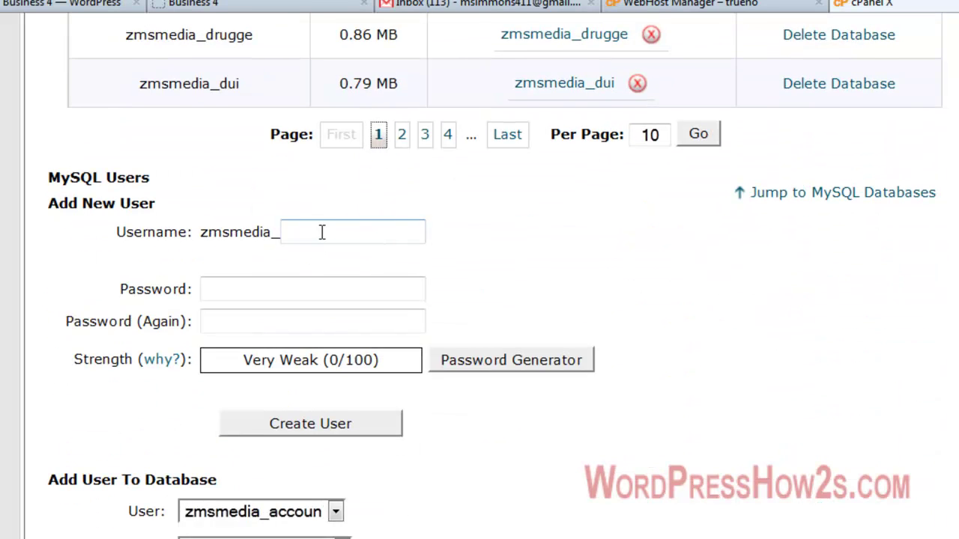
{"action": "type", "text": "test6"}
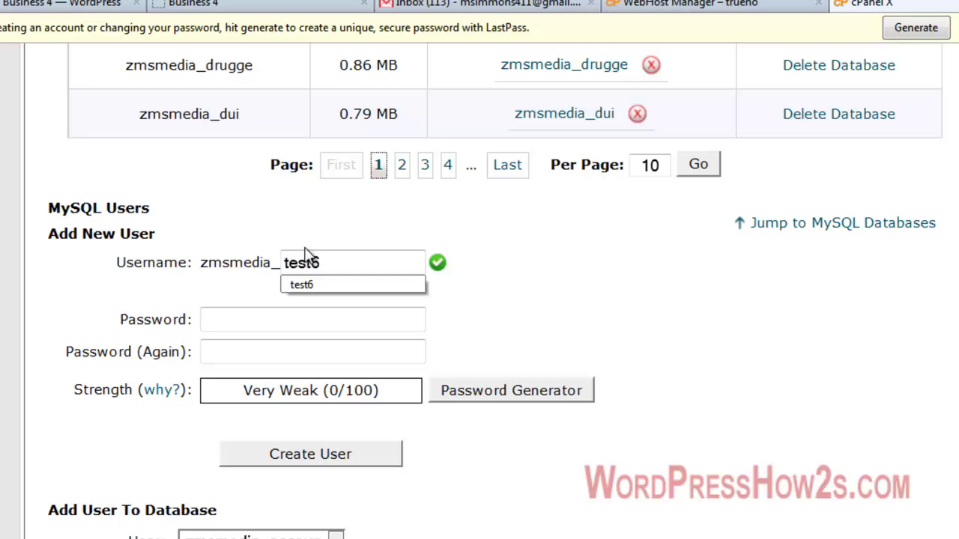
{"action": "key", "text": "Tab"}
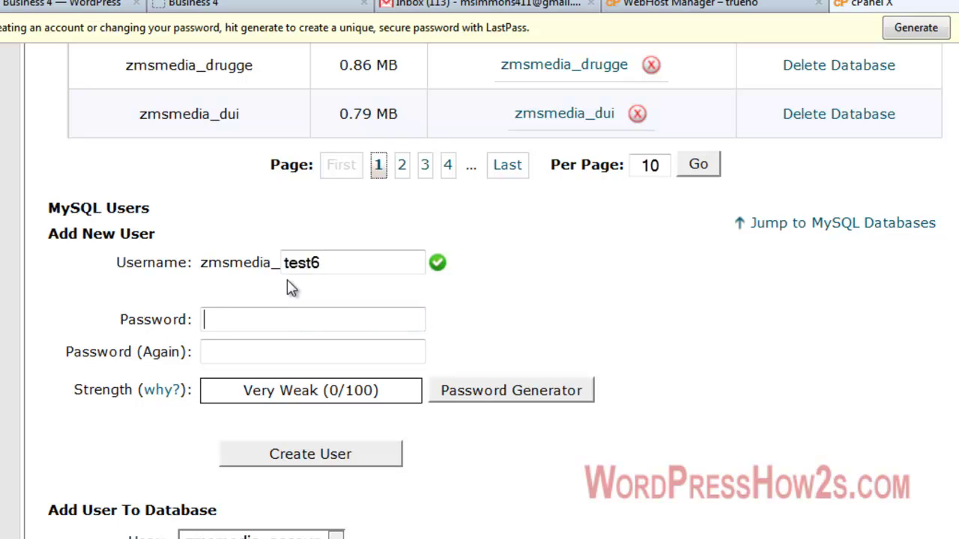
{"action": "type", "text": "te"}
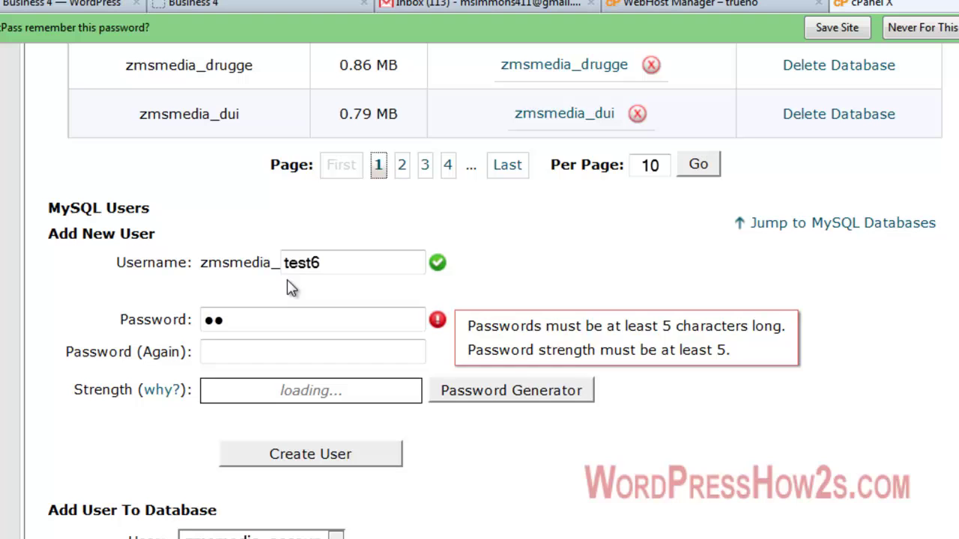
{"action": "type", "text": "st123!@"}
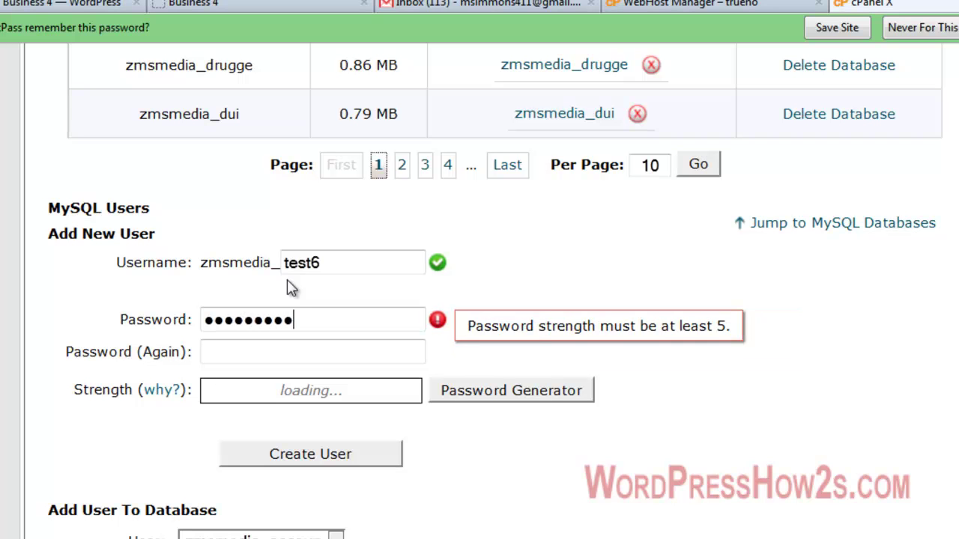
{"action": "key", "text": "Tab"}
{"action": "type", "text": "test123!@"}
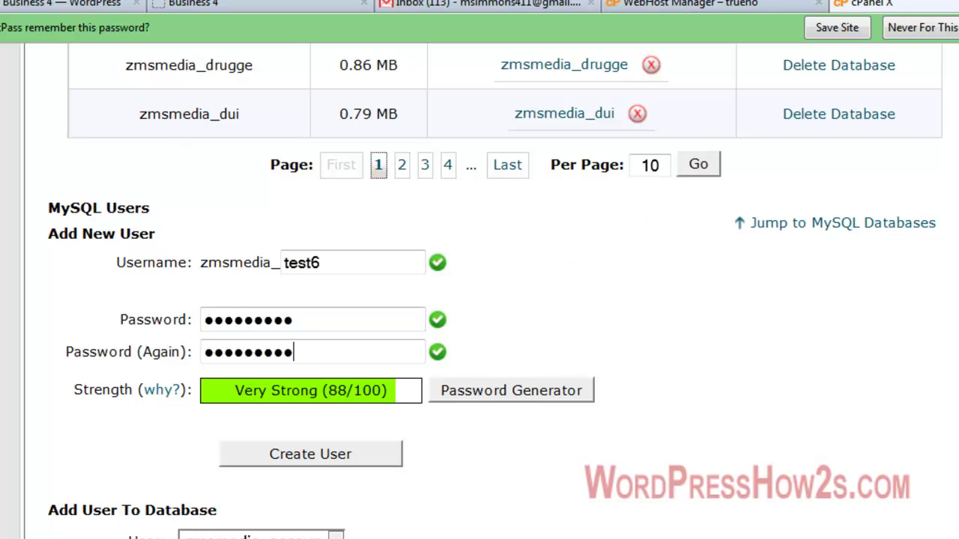
{"action": "scroll", "coordinate": [479, 292], "scroll_direction": "down", "scroll_amount": 3}
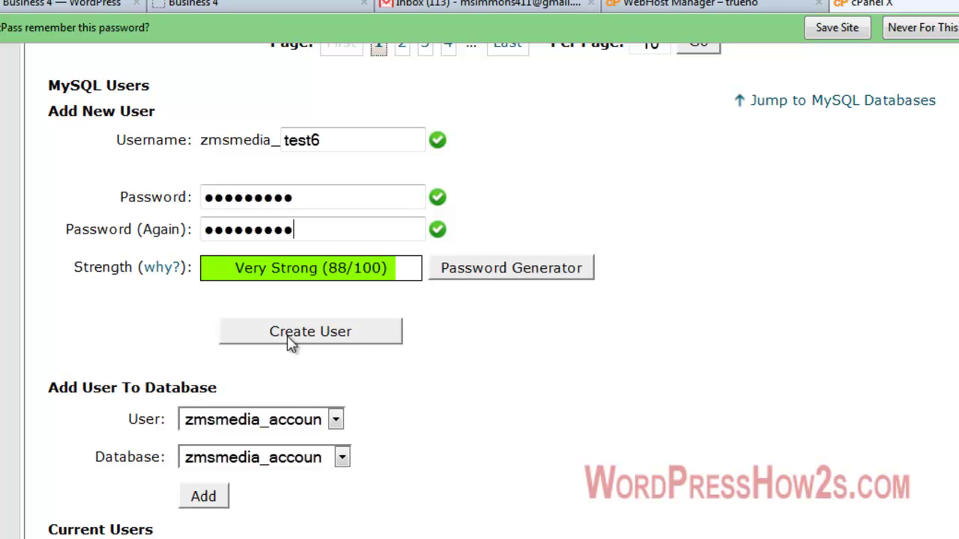
{"action": "left_click", "coordinate": [321, 339]}
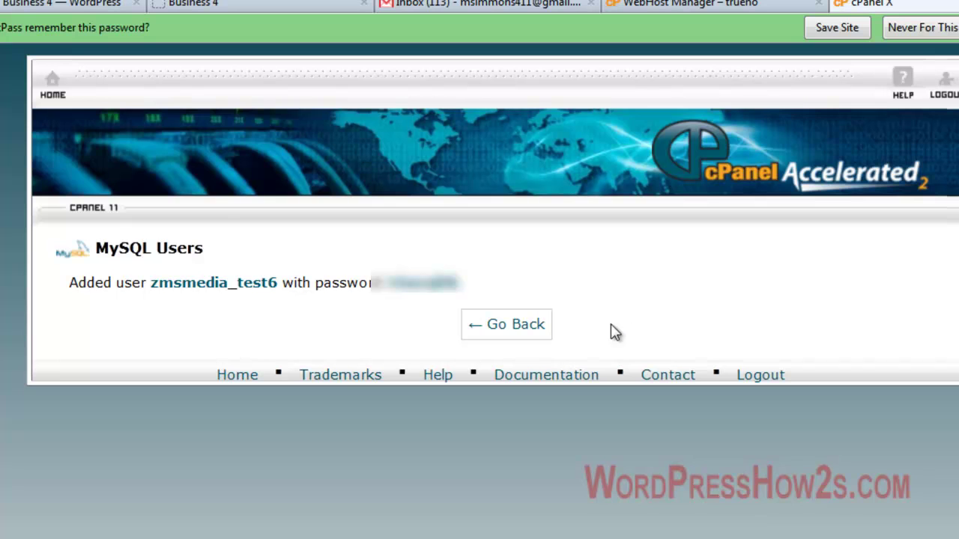
Add user zmsmedia_test6 to database zmsmedia_test6 in the Add User To Database form.
{"action": "left_click", "coordinate": [528, 330]}
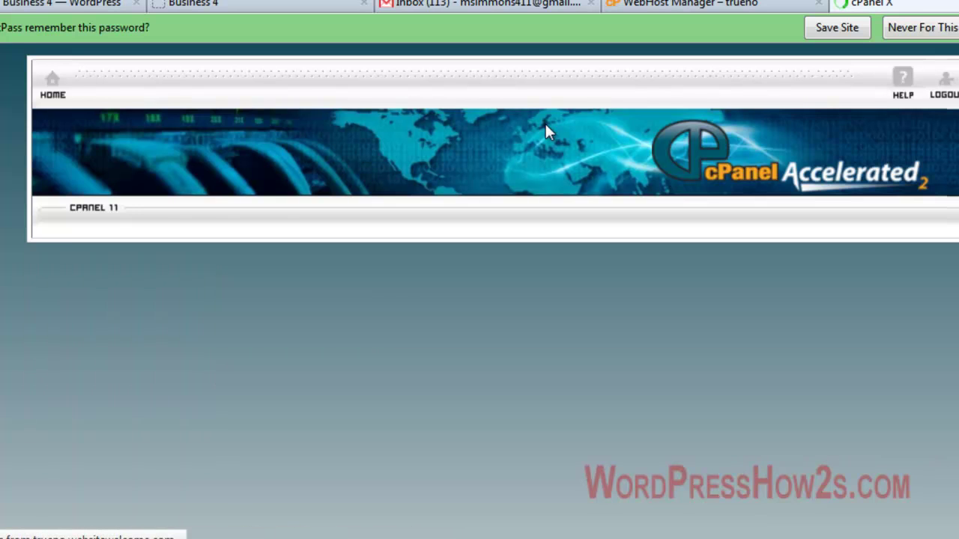
{"action": "scroll", "coordinate": [479, 299], "scroll_direction": "down", "scroll_amount": 15}
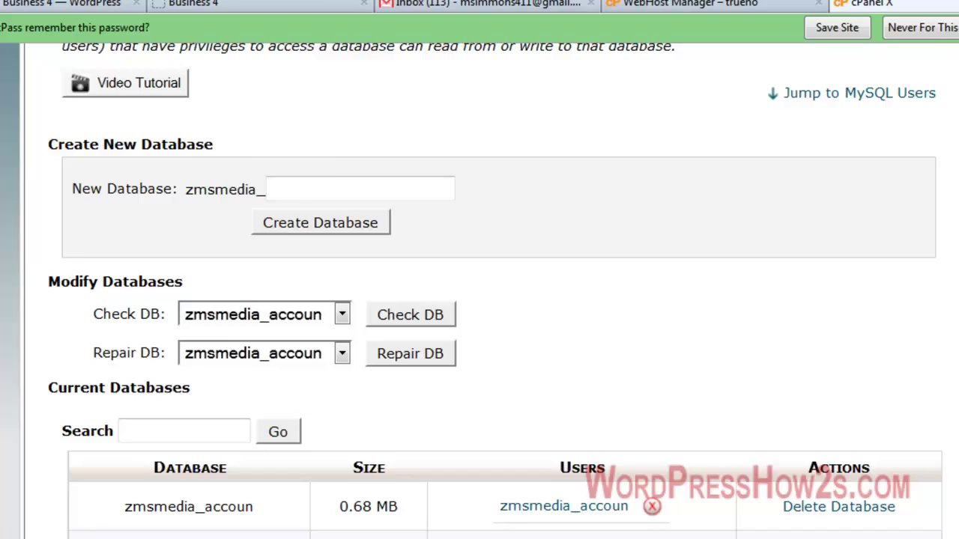
{"action": "scroll", "coordinate": [479, 299], "scroll_direction": "down", "scroll_amount": 5}
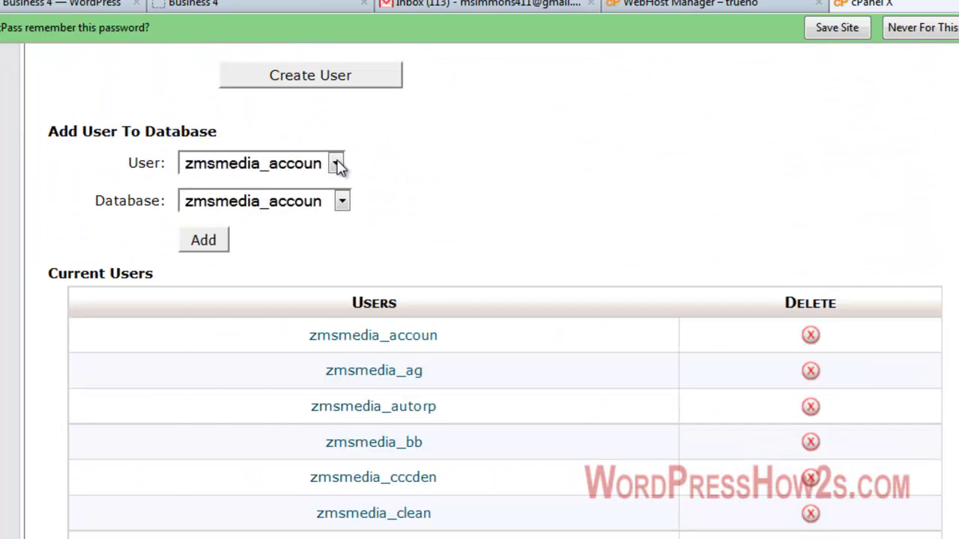
{"action": "left_click", "coordinate": [336, 164]}
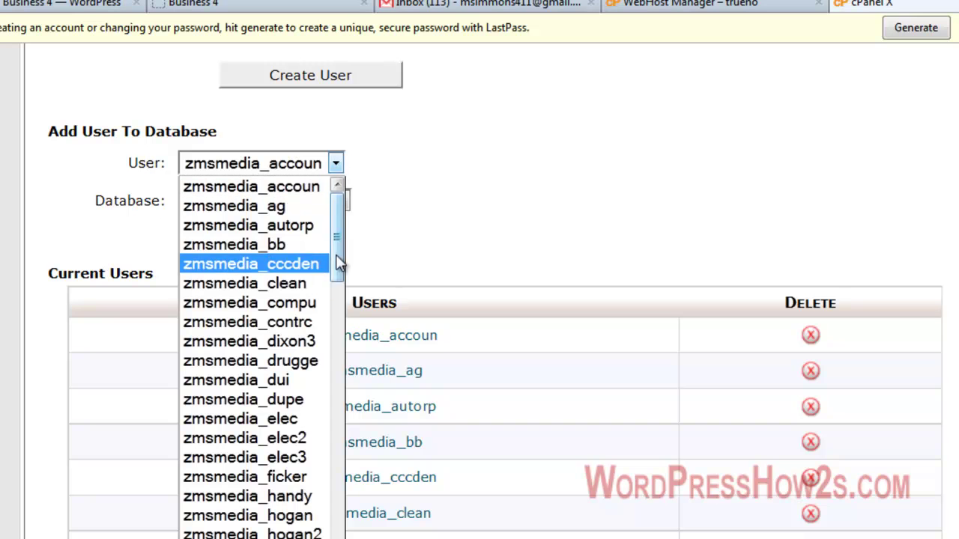
{"action": "left_click_drag", "start_coordinate": [338, 271], "coordinate": [348, 381]}
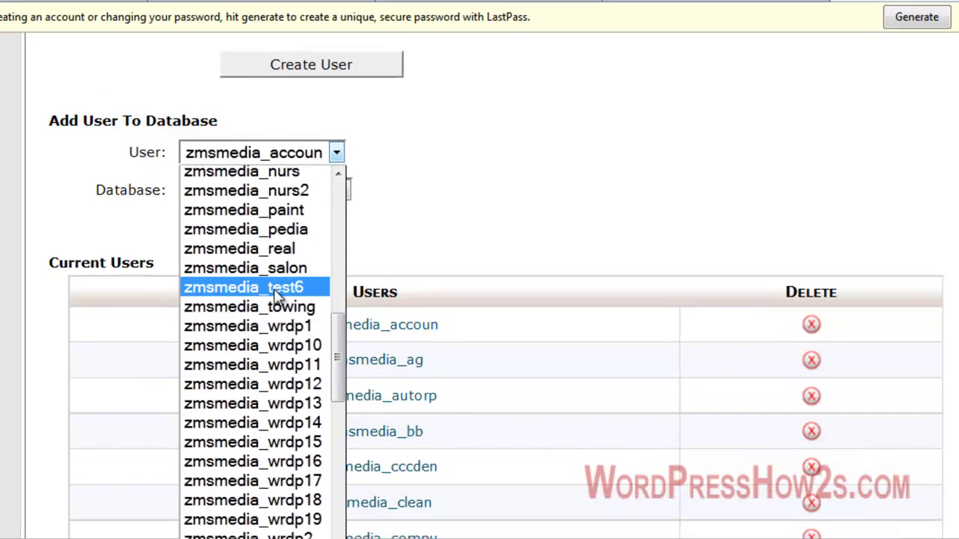
{"action": "left_click", "coordinate": [217, 300]}
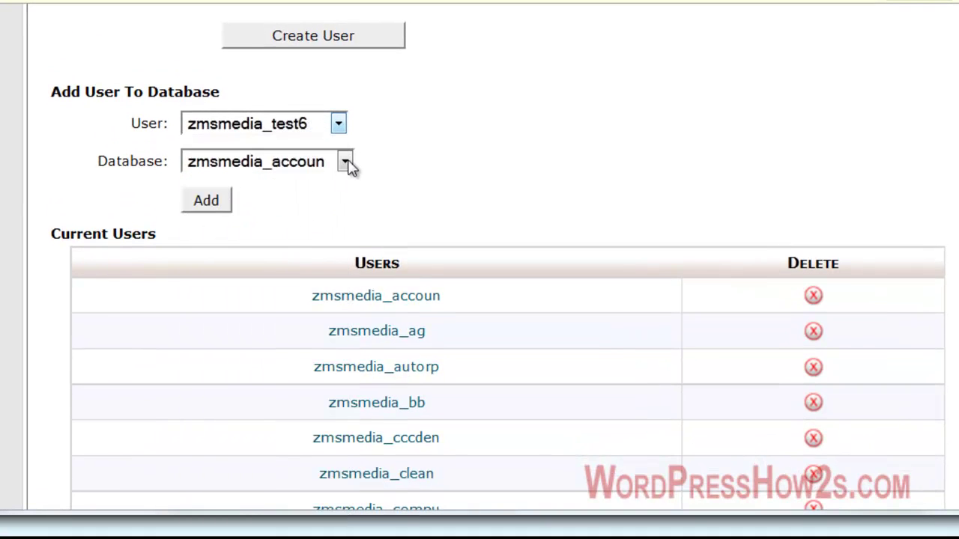
{"action": "left_click", "coordinate": [344, 164]}
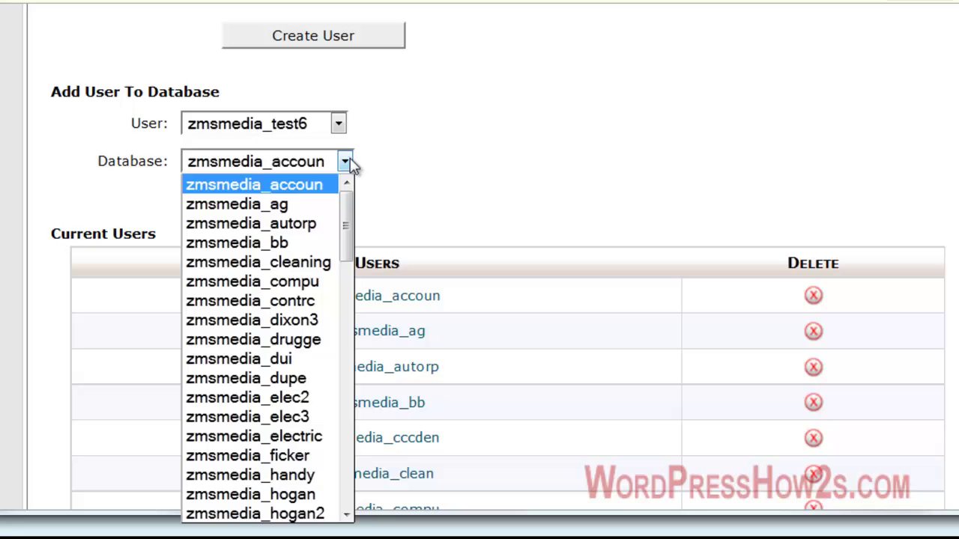
{"action": "left_click_drag", "start_coordinate": [346, 217], "coordinate": [352, 344]}
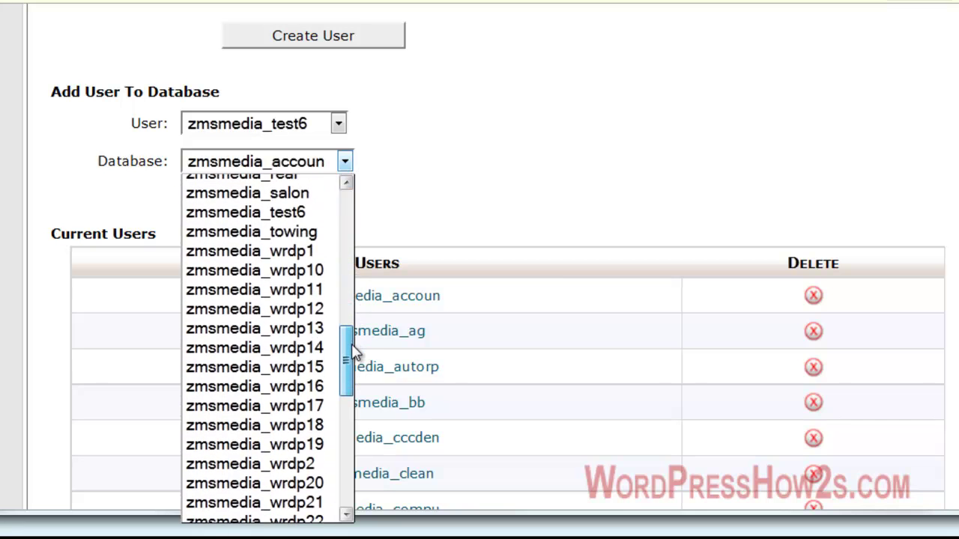
{"action": "left_click", "coordinate": [265, 212]}
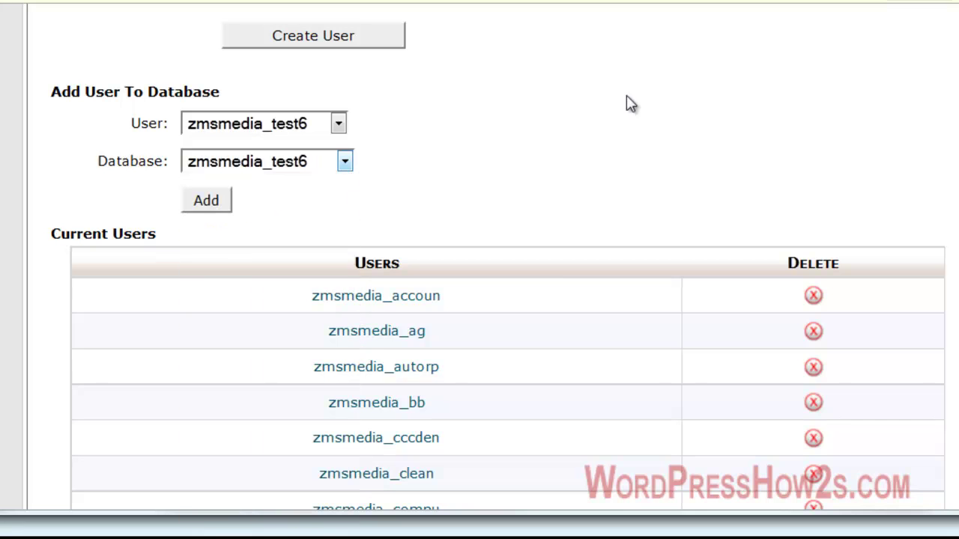
{"action": "left_click", "coordinate": [207, 201]}
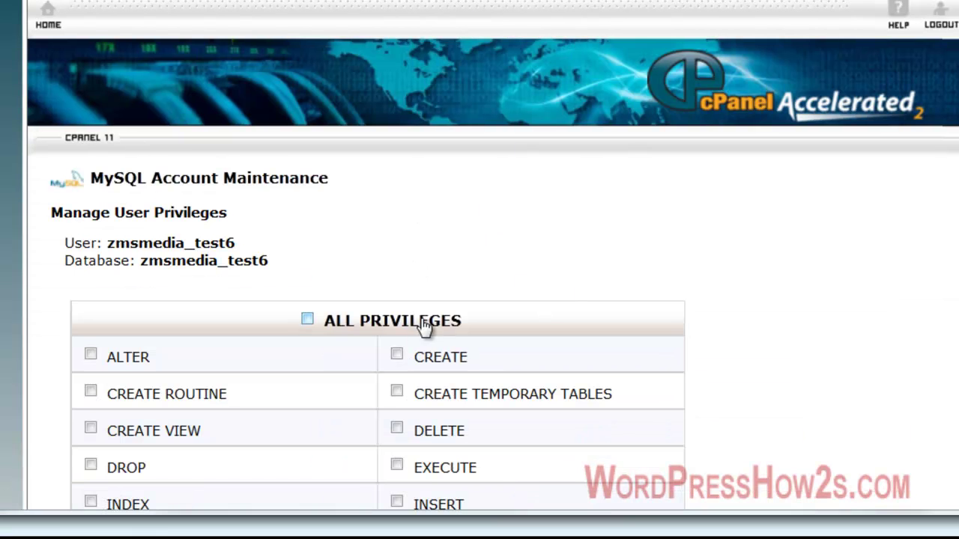
Give user zmsmedia_test6 ALL PRIVILEGES on the zmsmedia_test6 database, save the change and go back.
{"action": "left_click", "coordinate": [307, 320]}
{"action": "scroll", "coordinate": [806, 317], "scroll_direction": "down", "scroll_amount": 4}
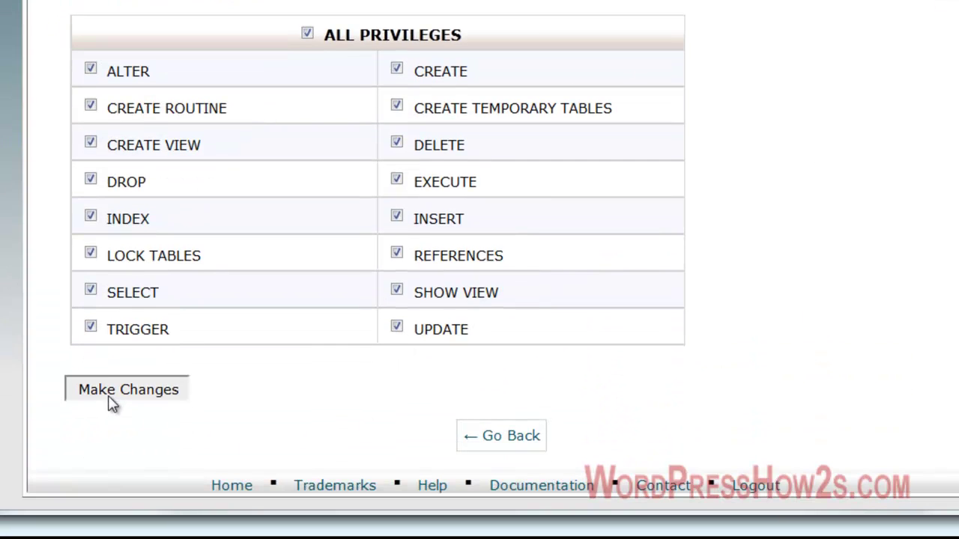
{"action": "left_click", "coordinate": [111, 403]}
{"action": "left_click", "coordinate": [514, 269]}
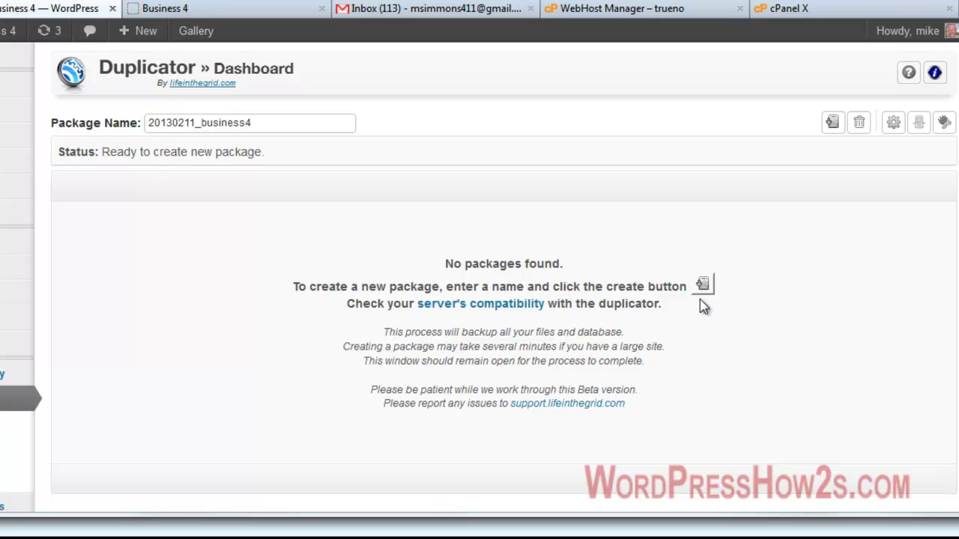
Build the Duplicator package set 20130211_business4, which comes out at 34.48MB.
{"action": "left_click", "coordinate": [832, 124]}
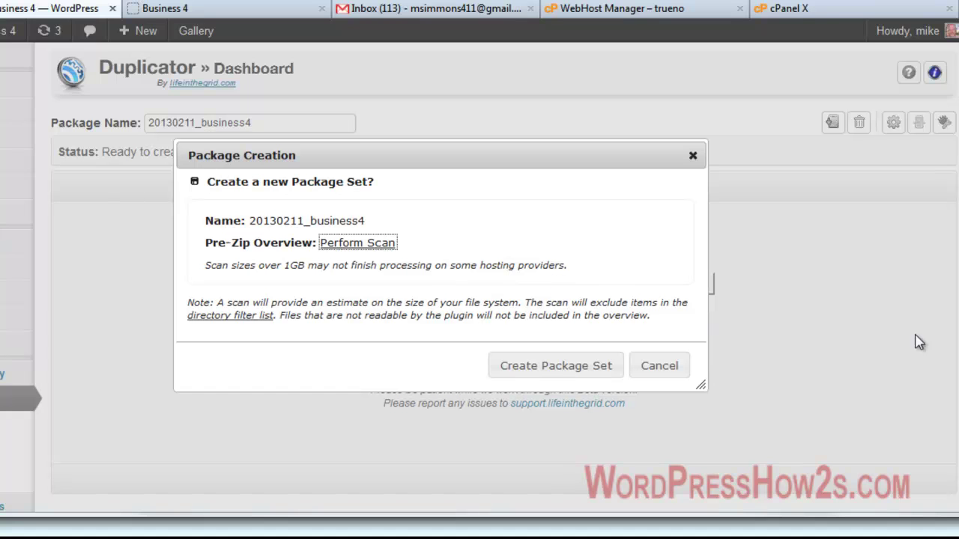
{"action": "left_click", "coordinate": [521, 366]}
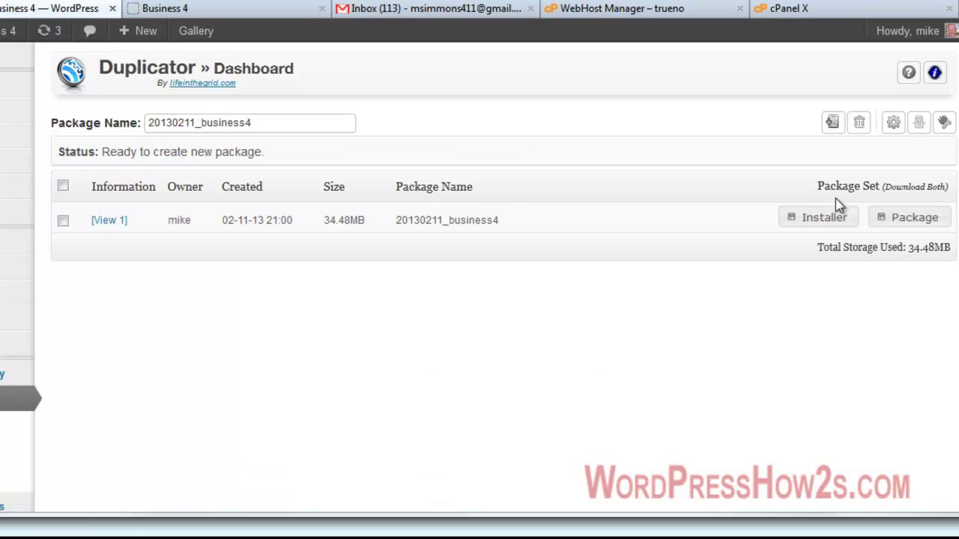
Expand package 20130211_business4's details to show version 0.4.2 and its secure name.
{"action": "left_click", "coordinate": [105, 222]}
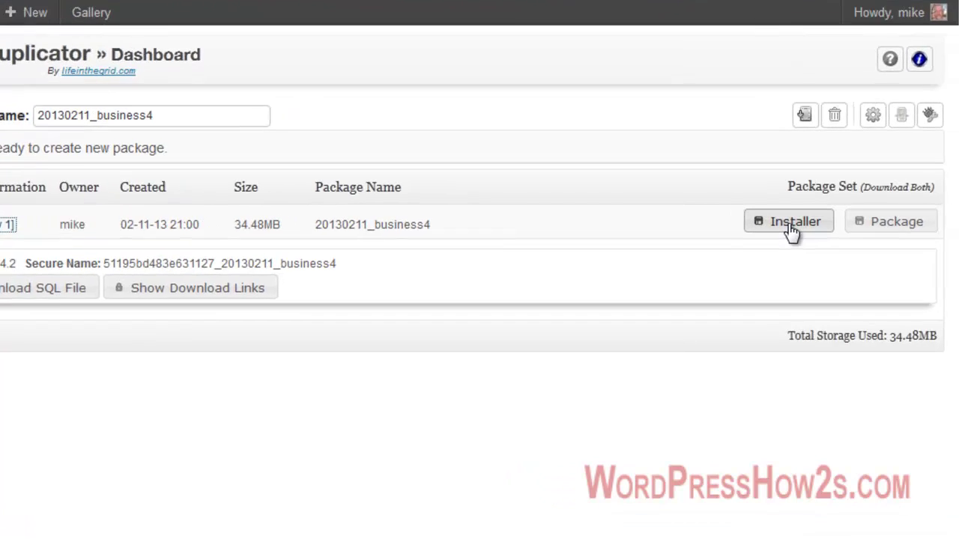
Save the business4 installer.php and the package zip to disk from Firefox.
{"action": "left_click", "coordinate": [716, 238]}
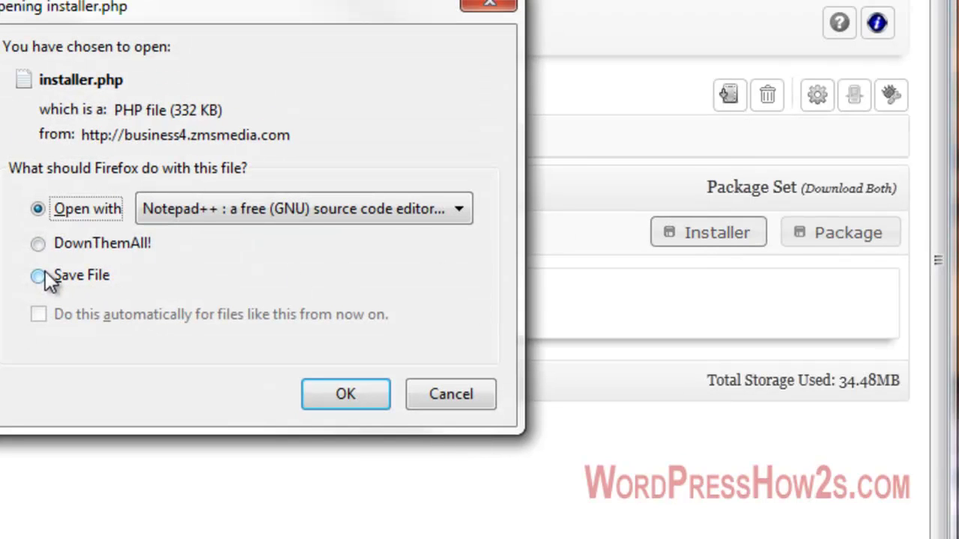
{"action": "left_click", "coordinate": [43, 274]}
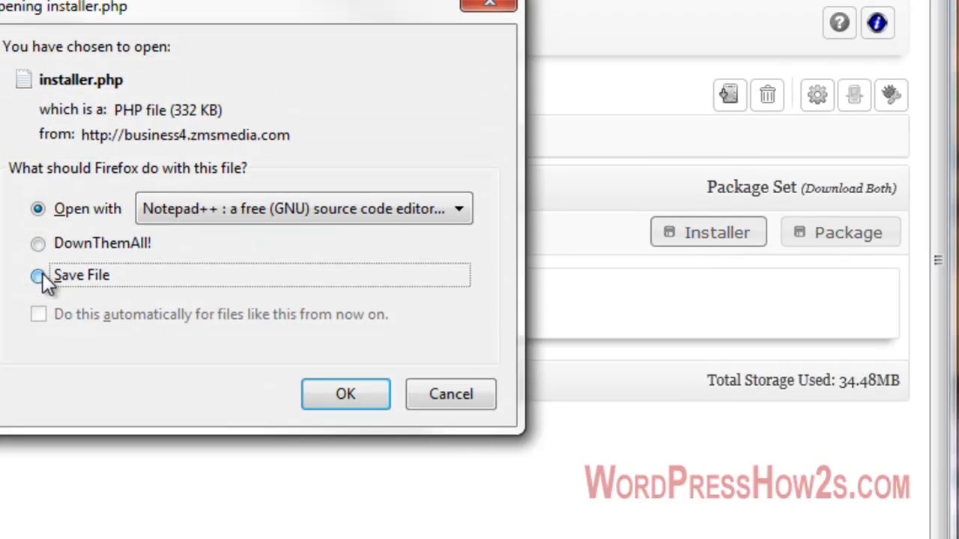
{"action": "left_click", "coordinate": [372, 388]}
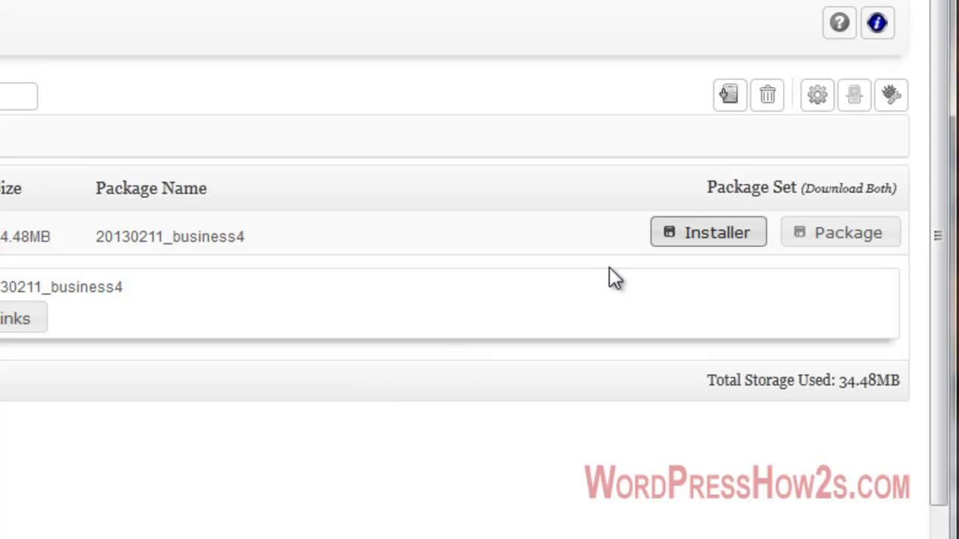
{"action": "left_click", "coordinate": [867, 244]}
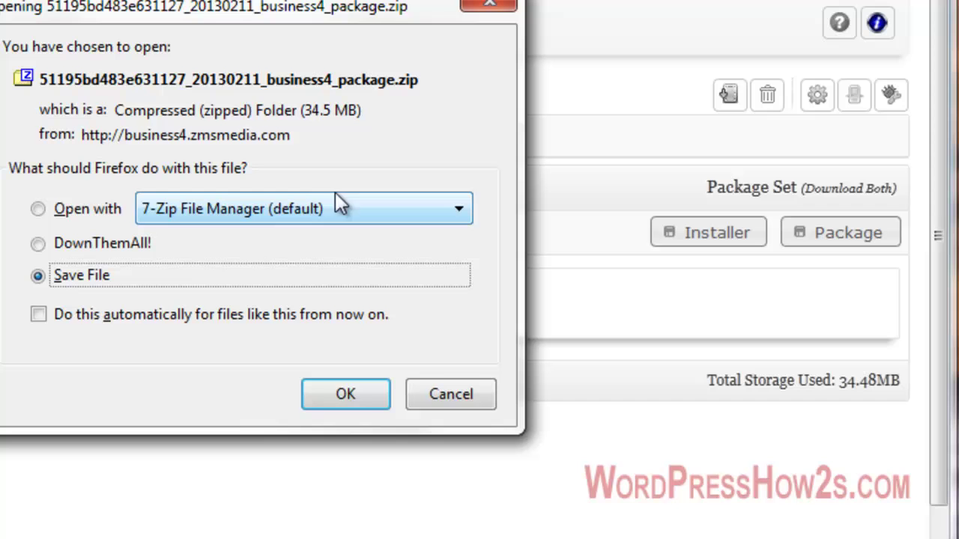
{"action": "left_click", "coordinate": [373, 399]}
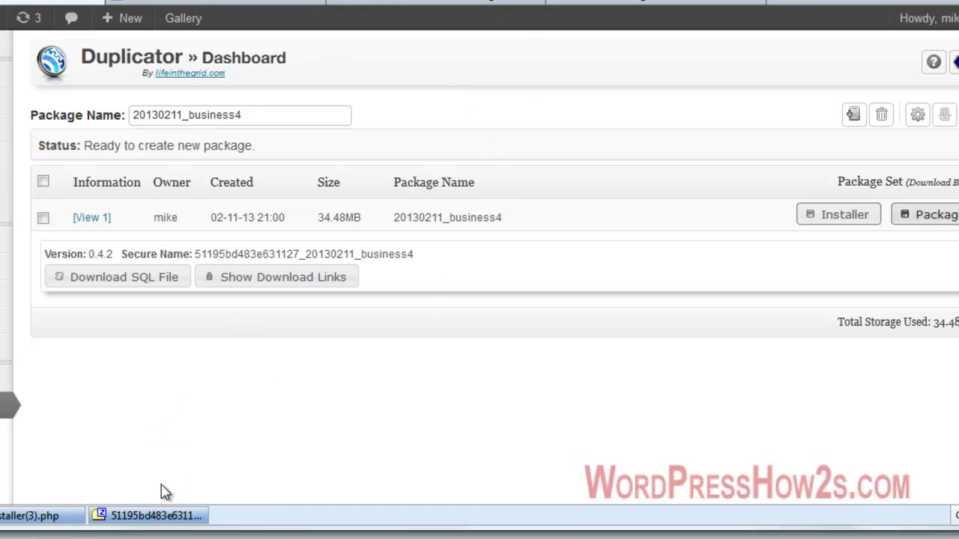
Back in cPanel, open File Manager at the web root and enter the public_html/test6 folder.
{"action": "left_click", "coordinate": [865, 3]}
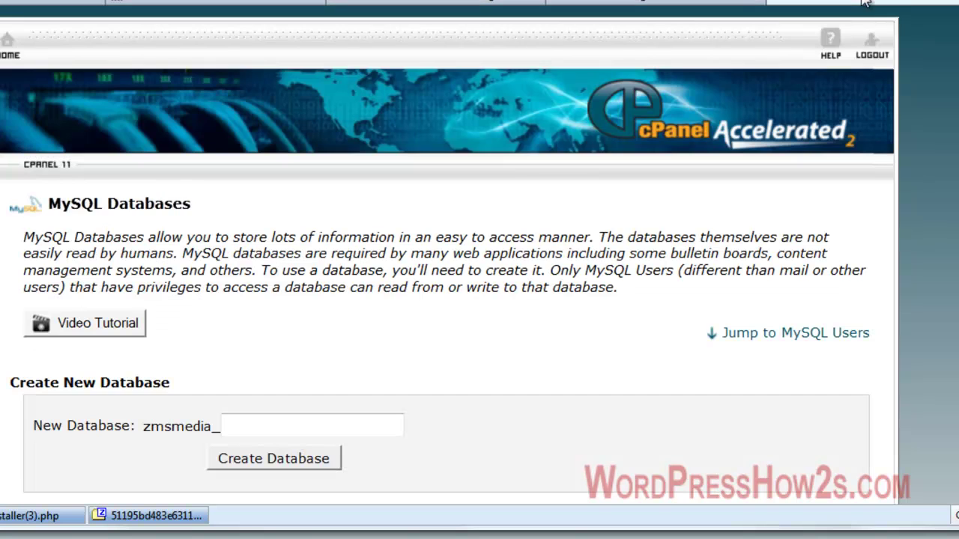
{"action": "left_click", "coordinate": [9, 54]}
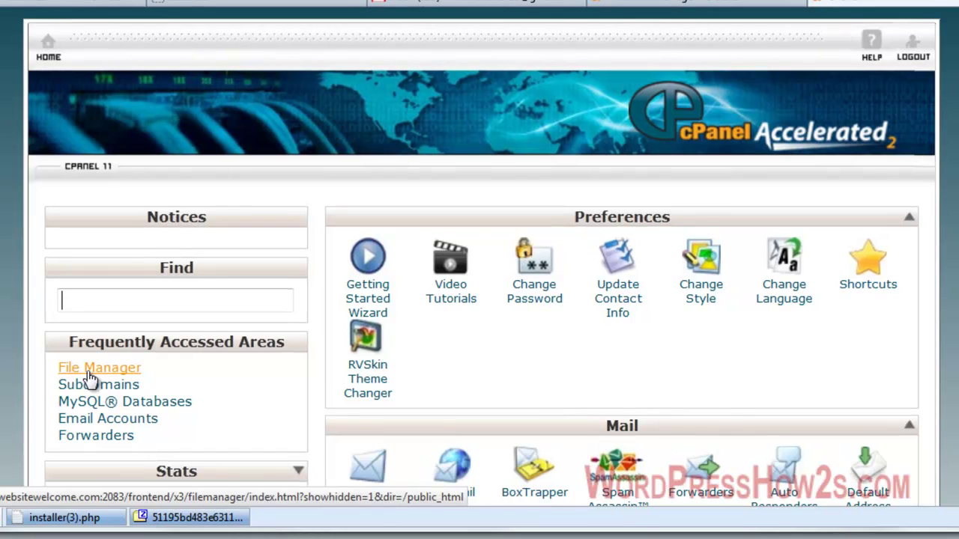
{"action": "left_click", "coordinate": [90, 374]}
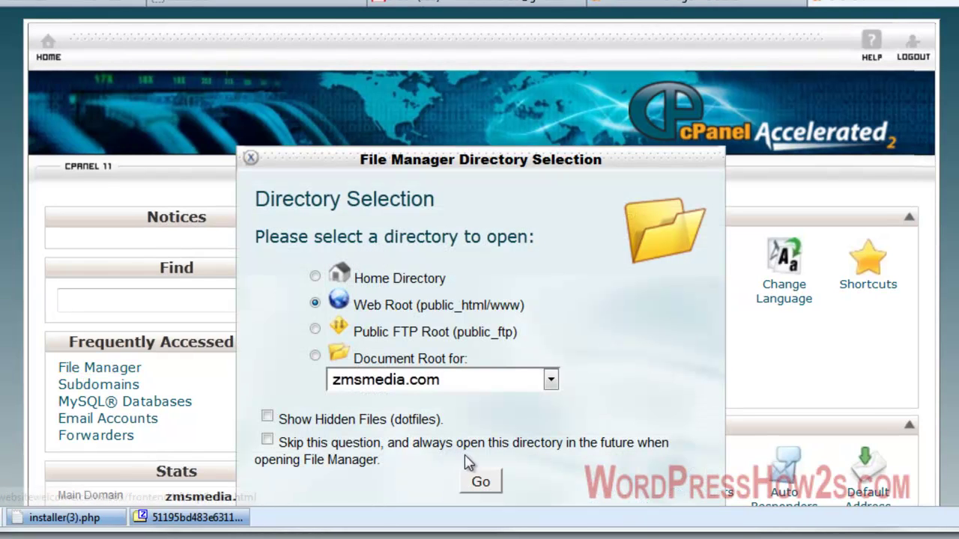
{"action": "left_click", "coordinate": [480, 493]}
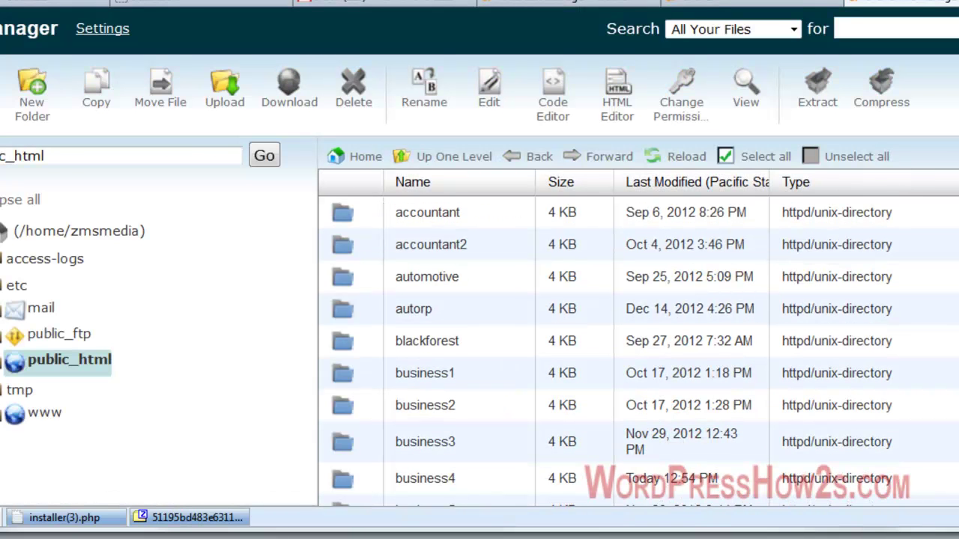
{"action": "scroll", "coordinate": [639, 351], "scroll_direction": "down", "scroll_amount": 15}
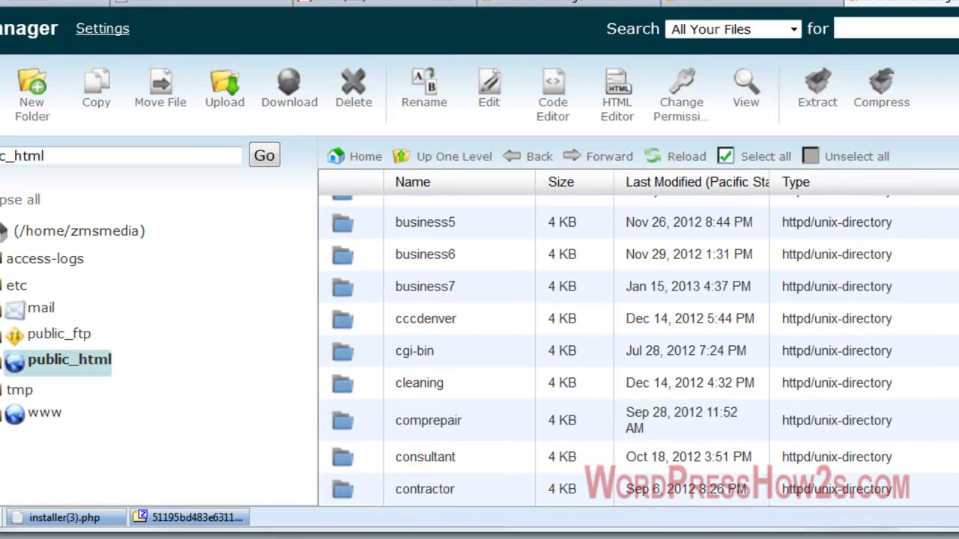
{"action": "scroll", "coordinate": [638, 350], "scroll_direction": "down", "scroll_amount": 9}
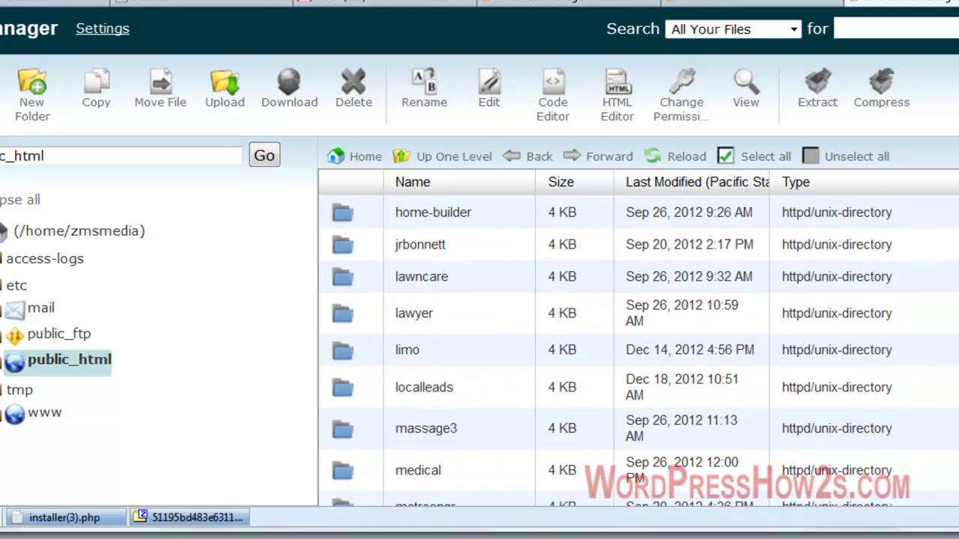
{"action": "scroll", "coordinate": [638, 351], "scroll_direction": "down", "scroll_amount": 8}
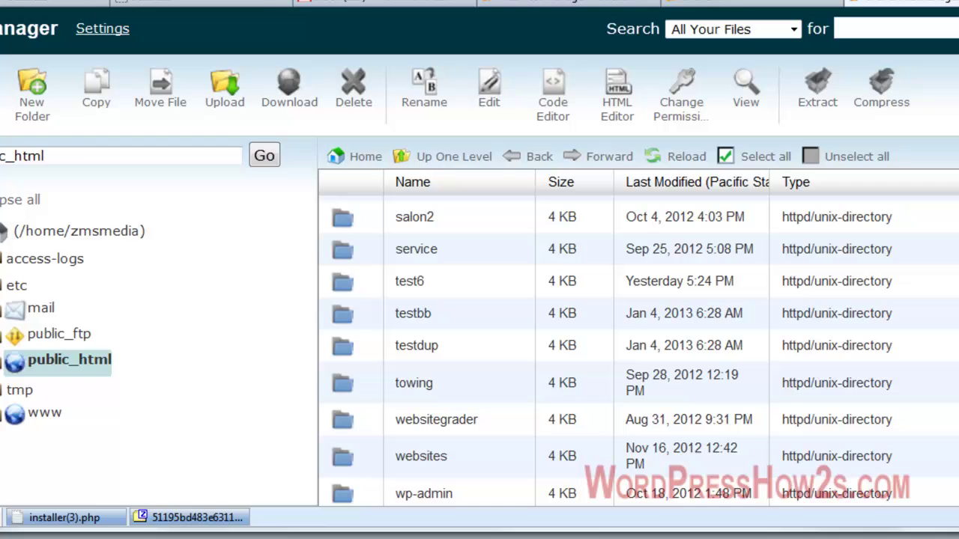
{"action": "double_click", "coordinate": [469, 283]}
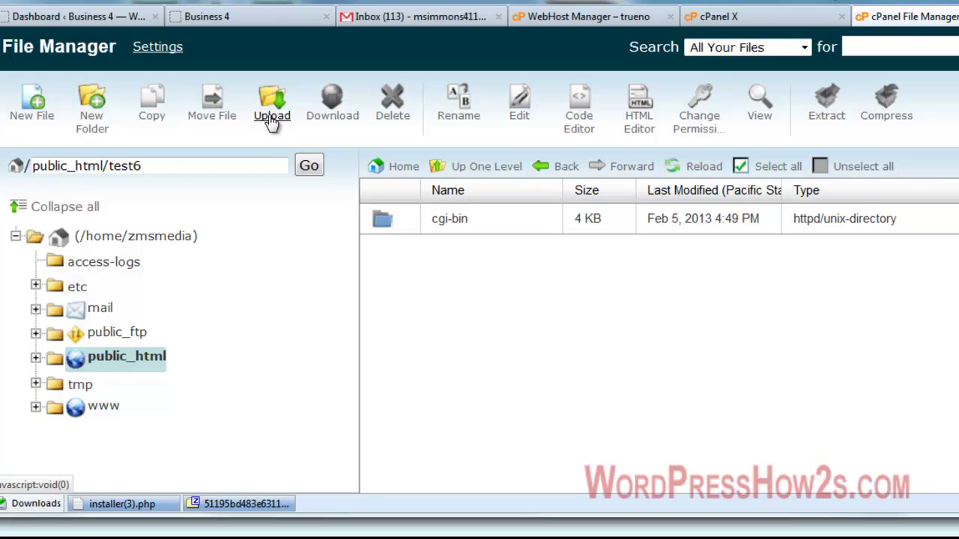
Upload the 34.48 MB business4 package zip and installer(3).php into public_html/test6.
{"action": "left_click", "coordinate": [272, 120]}
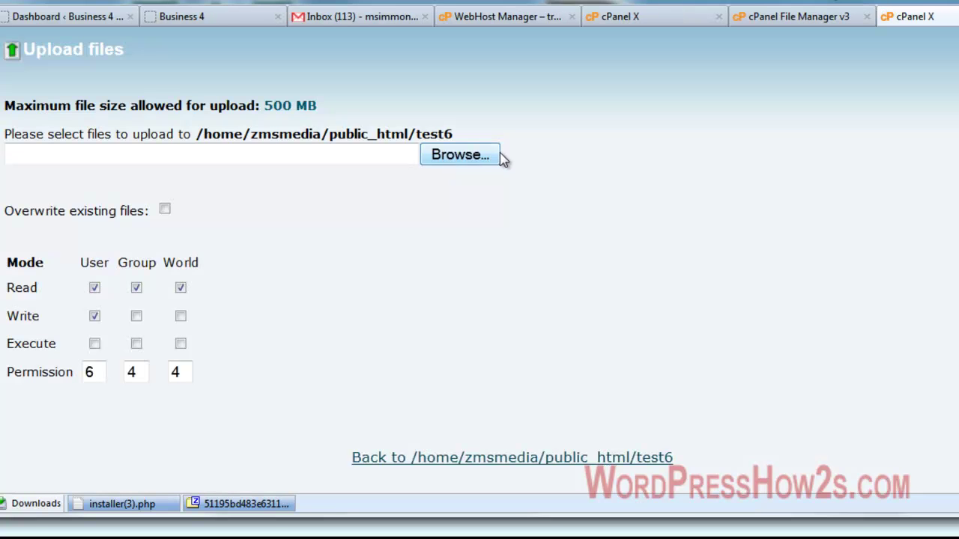
{"action": "left_click", "coordinate": [480, 155]}
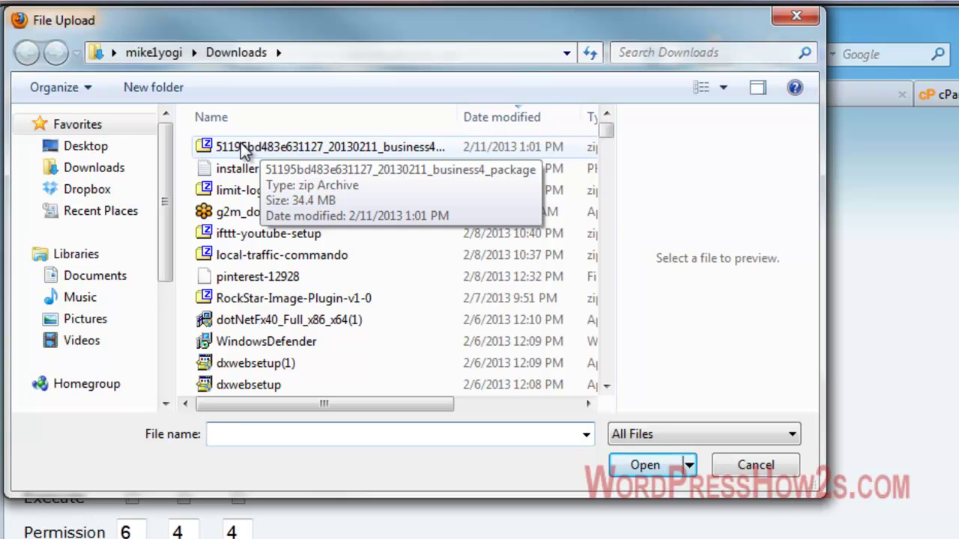
{"action": "double_click", "coordinate": [241, 147]}
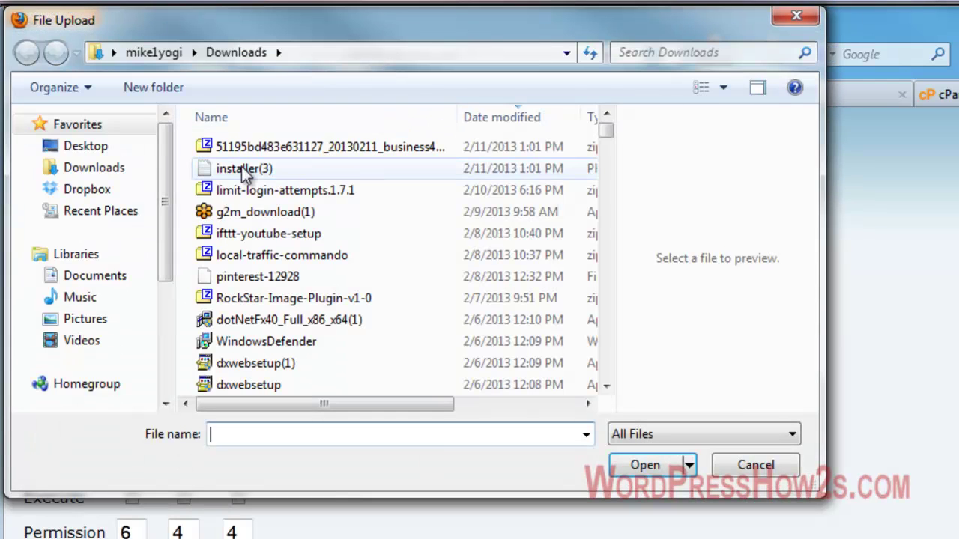
{"action": "double_click", "coordinate": [241, 168]}
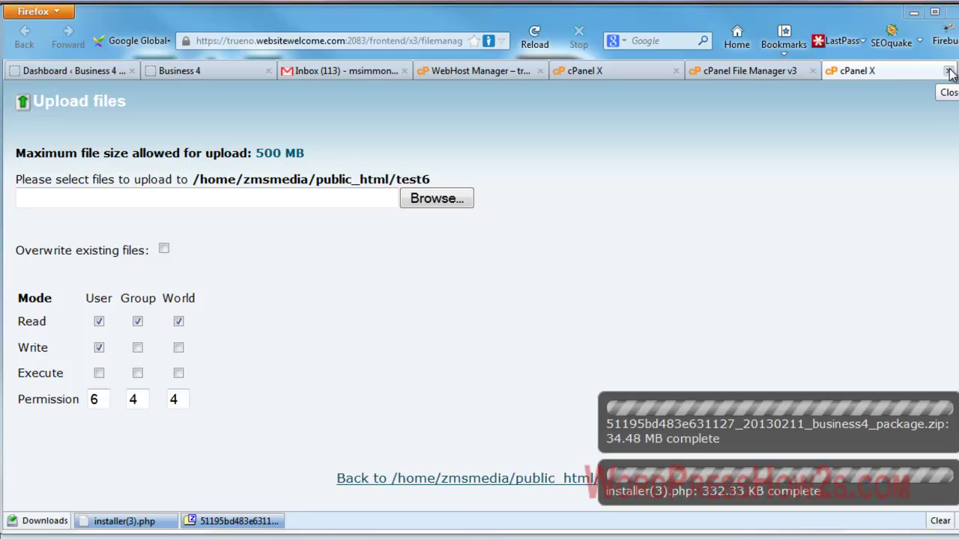
{"action": "left_click", "coordinate": [476, 479]}
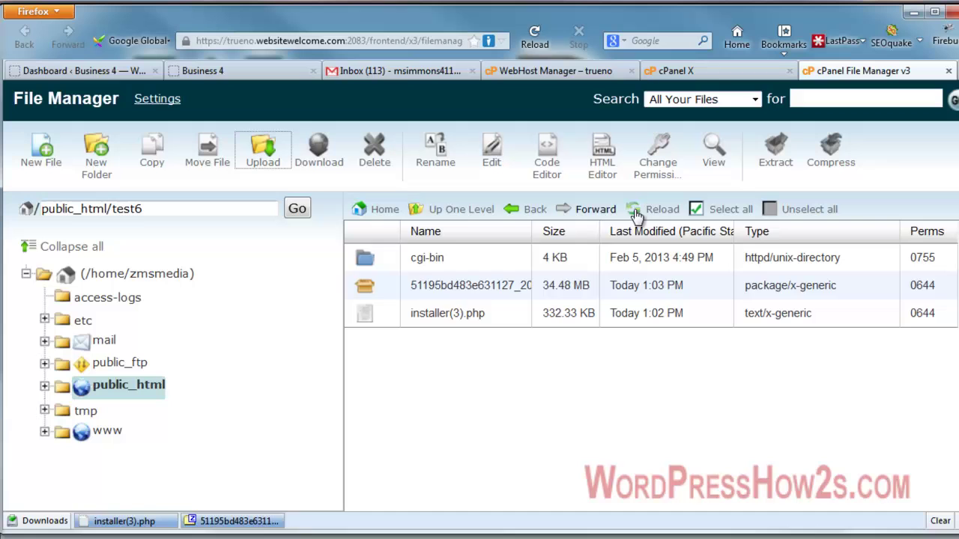
Refresh the test6 listing and rename installer(3).php to installer.php.
{"action": "left_click", "coordinate": [649, 212]}
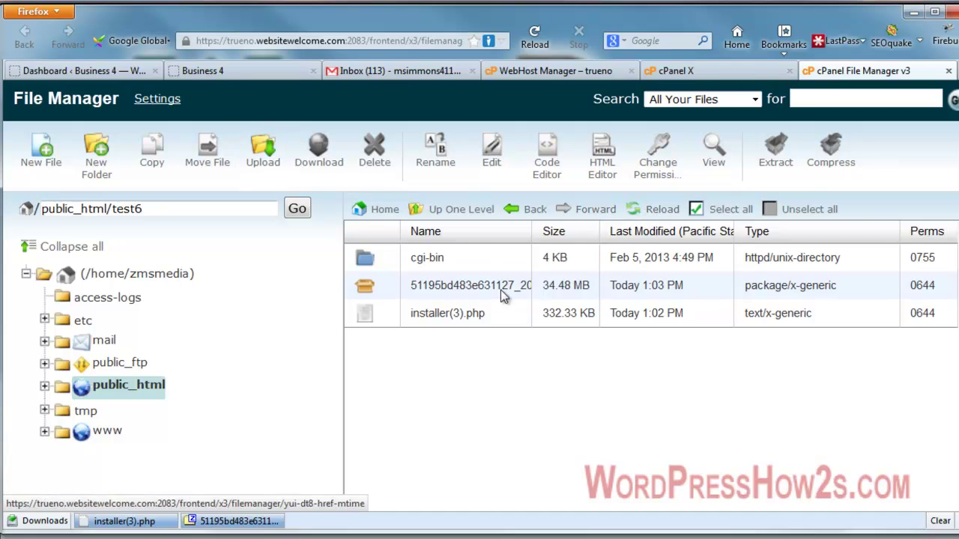
{"action": "right_click", "coordinate": [453, 313]}
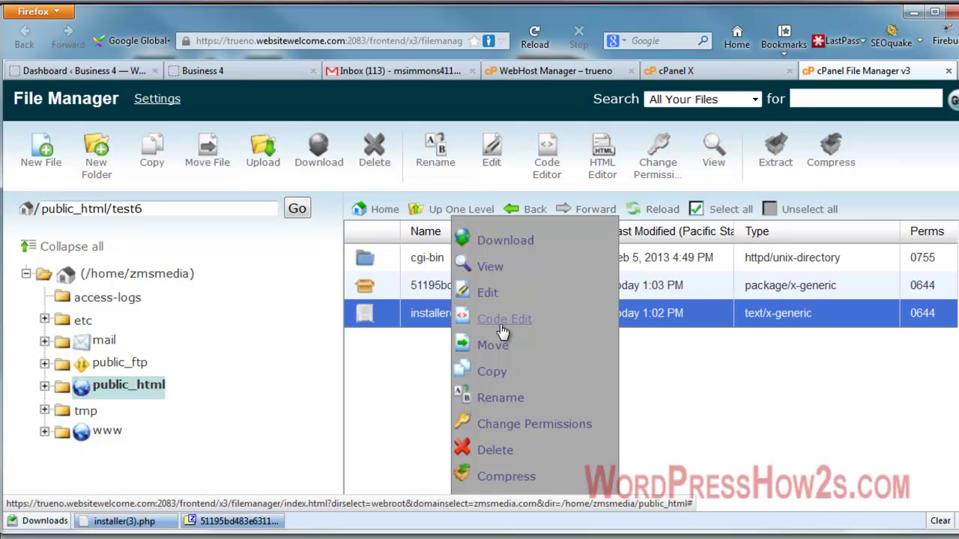
{"action": "left_click", "coordinate": [507, 404]}
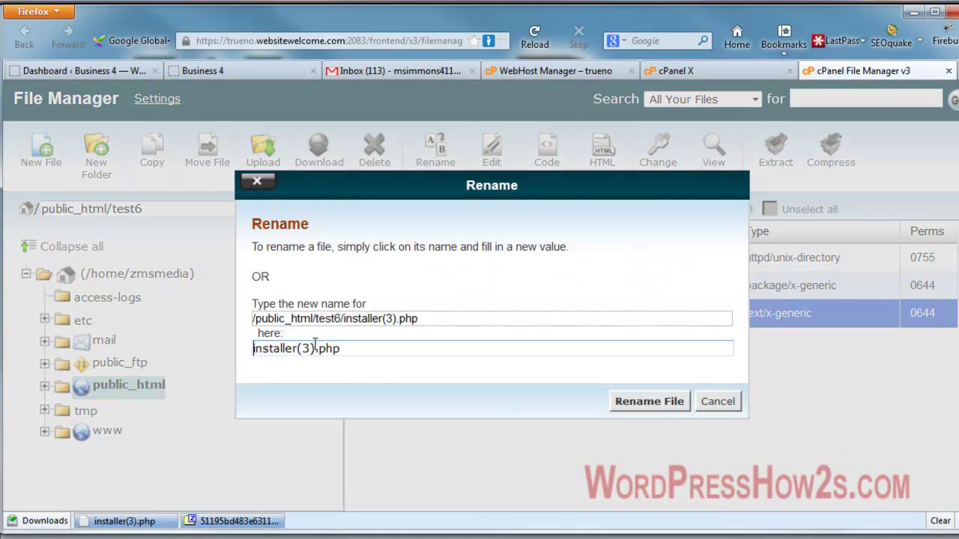
{"action": "left_click", "coordinate": [485, 318]}
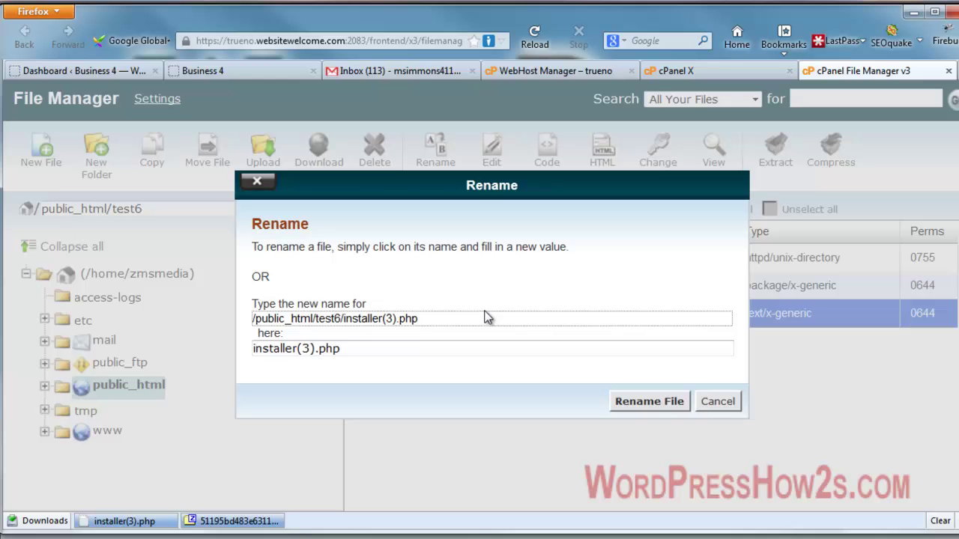
{"action": "key", "text": "BackSpace"}
{"action": "key", "text": "BackSpace"}
{"action": "key", "text": "BackSpace"}
{"action": "left_click", "coordinate": [670, 401]}
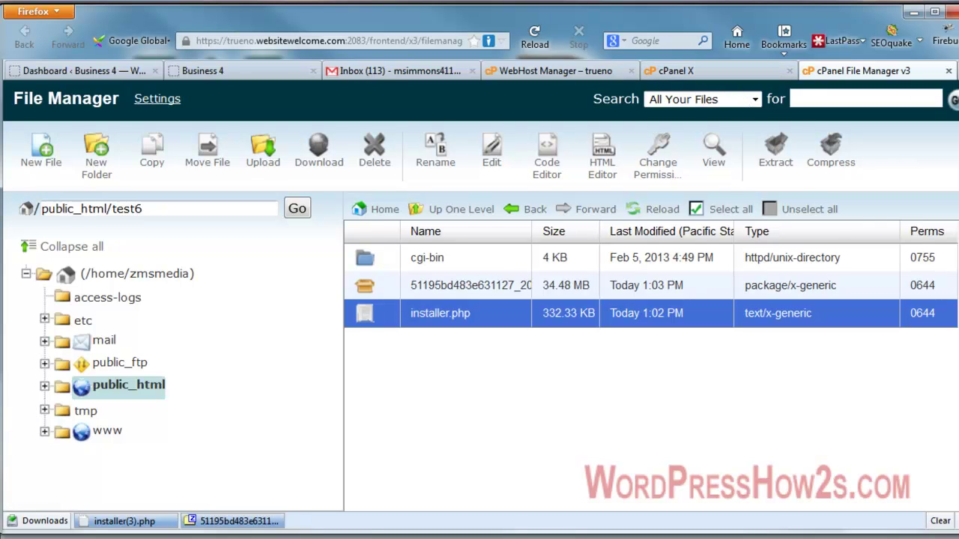
Load test6.zmsmedia.com in a new tab to show its listing of the zip, cgi-bin and installer.php.
{"action": "key", "text": "ctrl+t"}
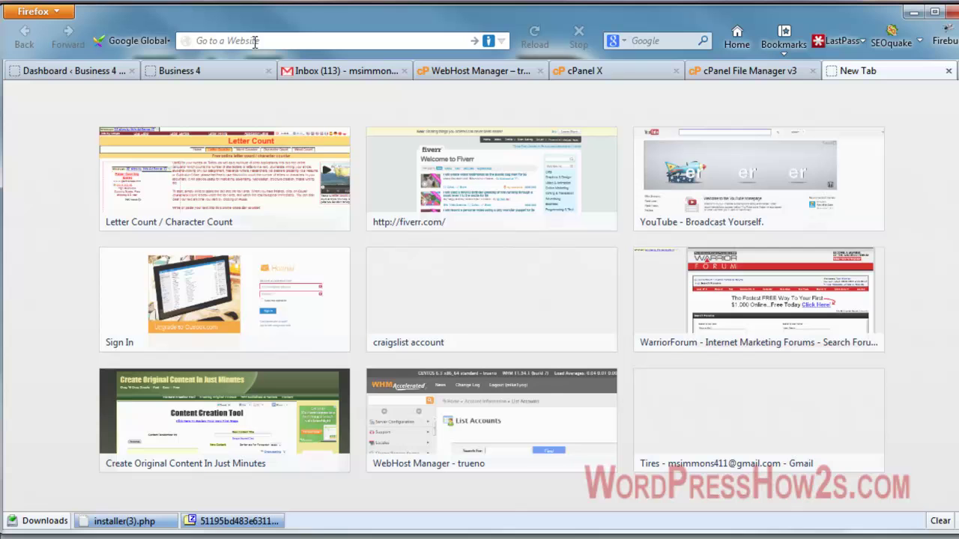
{"action": "type", "text": "test6"}
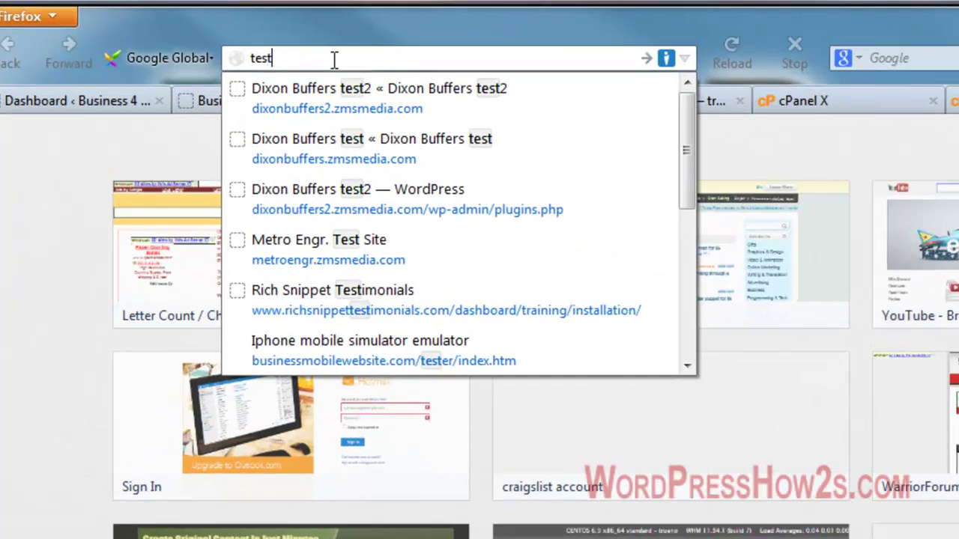
{"action": "type", "text": "."}
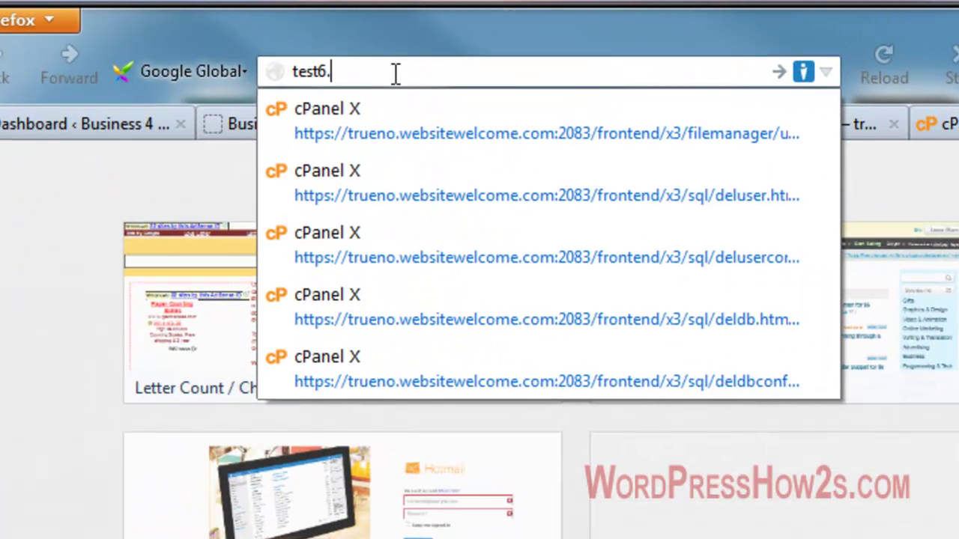
{"action": "type", "text": "zmsedm"}
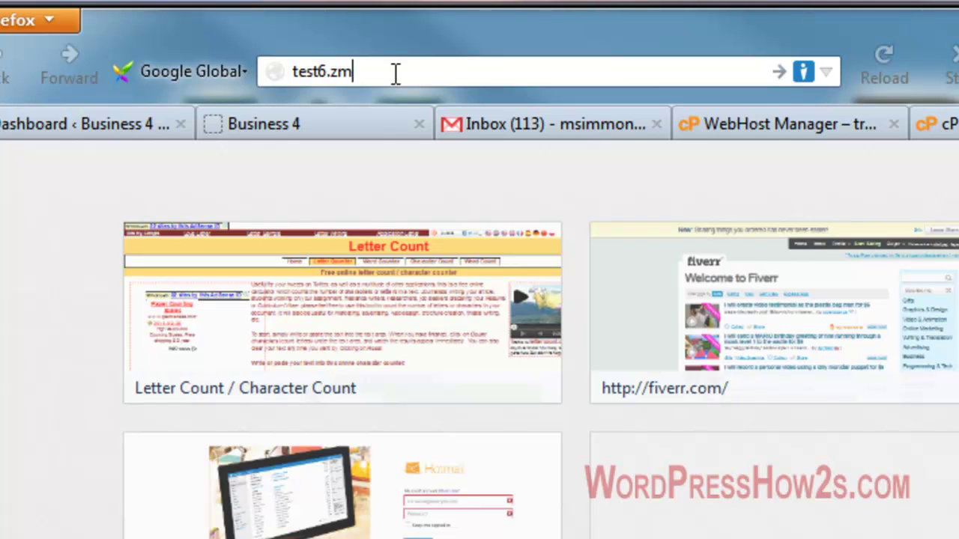
{"action": "key", "text": "BackSpace"}
{"action": "key", "text": "BackSpace"}
{"action": "key", "text": "BackSpace"}
{"action": "type", "text": "media.com"}
{"action": "left_click", "coordinate": [779, 66]}
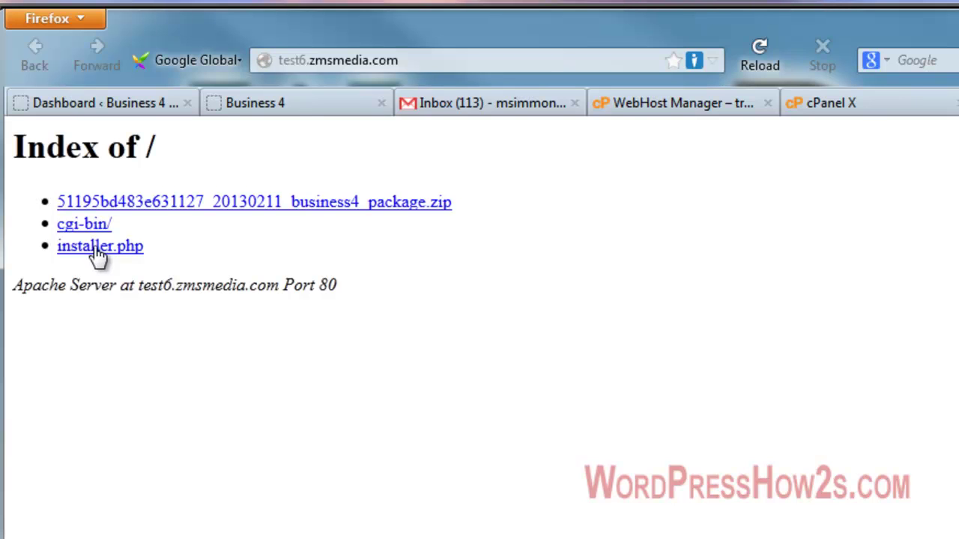
Launch installer.php, enter zmsmedia_test6 as the MySQL user, and copy that name.
{"action": "left_click", "coordinate": [98, 255]}
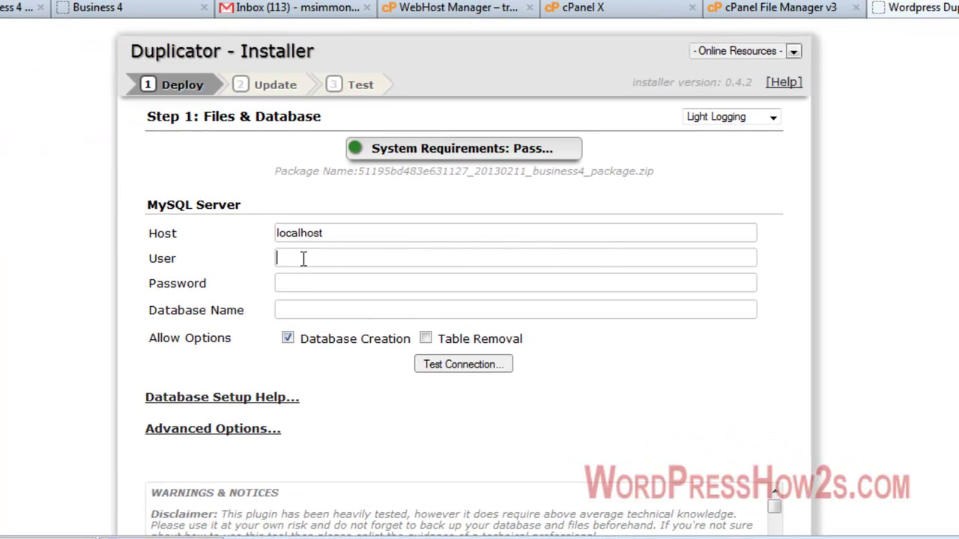
{"action": "type", "text": "zmsmedia_test6"}
{"action": "double_click", "coordinate": [310, 256]}
{"action": "triple_click", "coordinate": [310, 256]}
{"action": "key", "text": "ctrl+c"}
{"action": "right_click", "coordinate": [311, 254]}
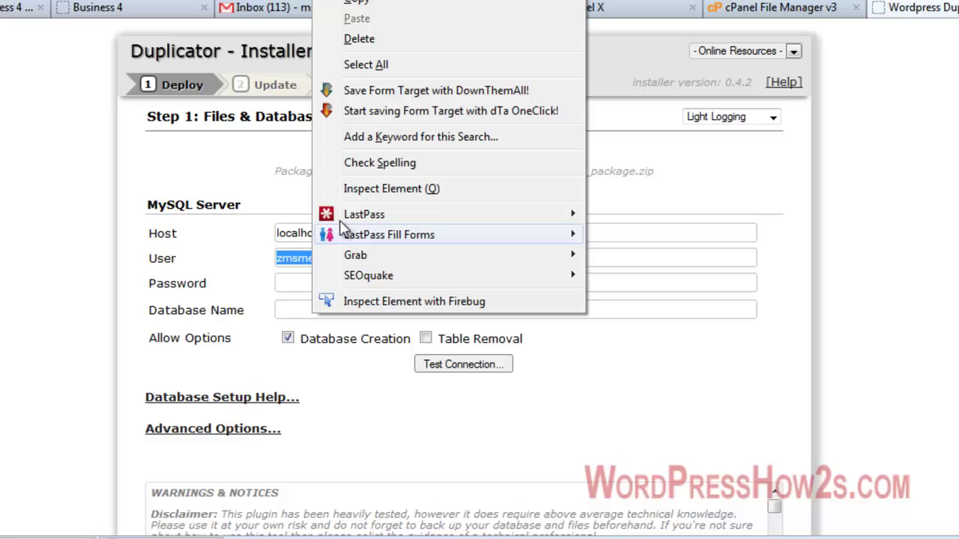
{"action": "left_click", "coordinate": [354, 4]}
Paste zmsmedia_test6 as the database name and fill in the database password.
{"action": "left_click", "coordinate": [297, 309]}
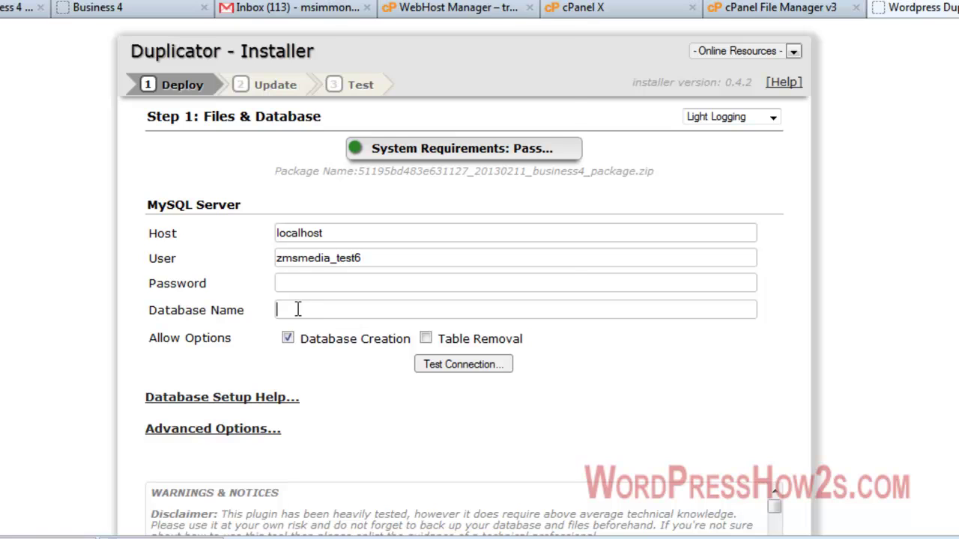
{"action": "right_click", "coordinate": [297, 309]}
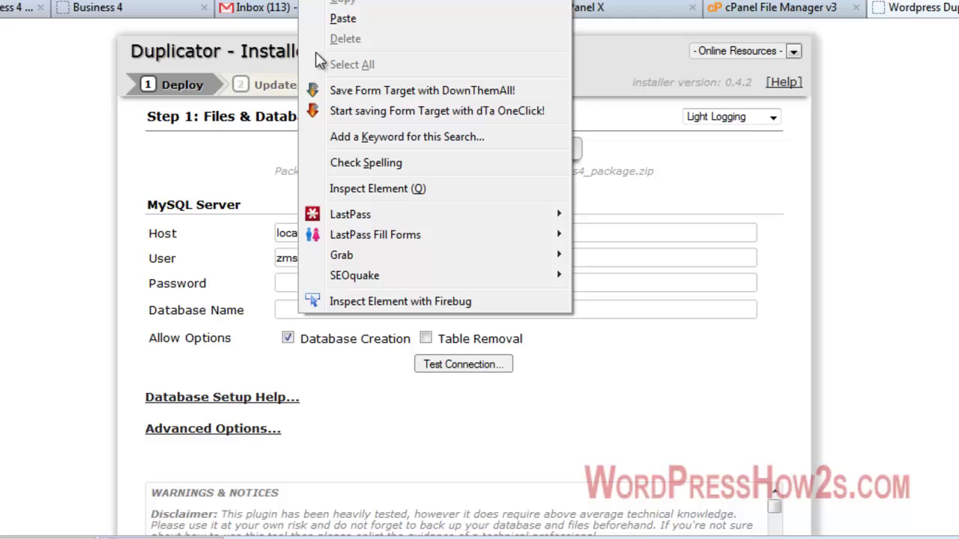
{"action": "left_click", "coordinate": [342, 19]}
{"action": "left_click", "coordinate": [298, 285]}
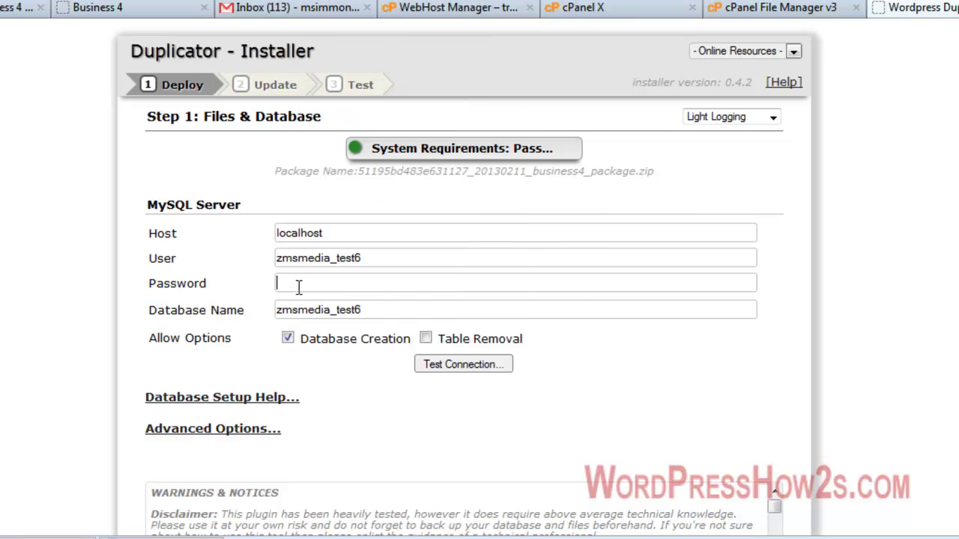
{"action": "key", "text": "ctrl+v"}
{"action": "type", "text": "******"}
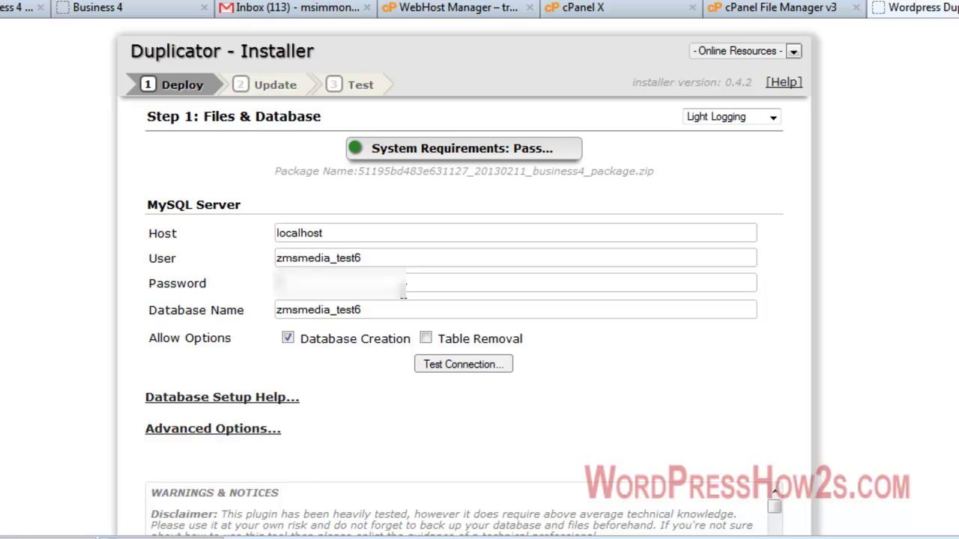
{"action": "type", "text": "***"}
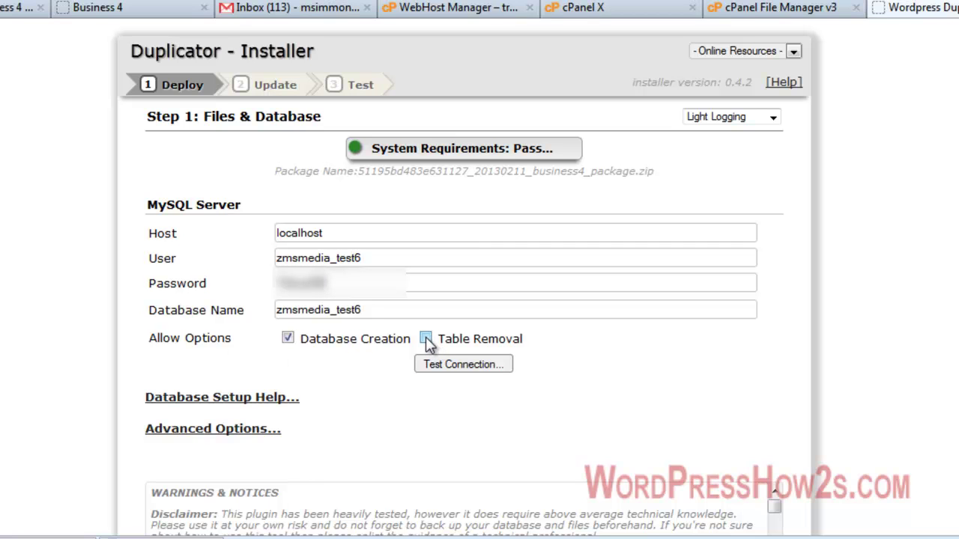
Allow table removal and confirm the database connection test succeeds.
{"action": "left_click", "coordinate": [426, 340]}
{"action": "left_click", "coordinate": [449, 367]}
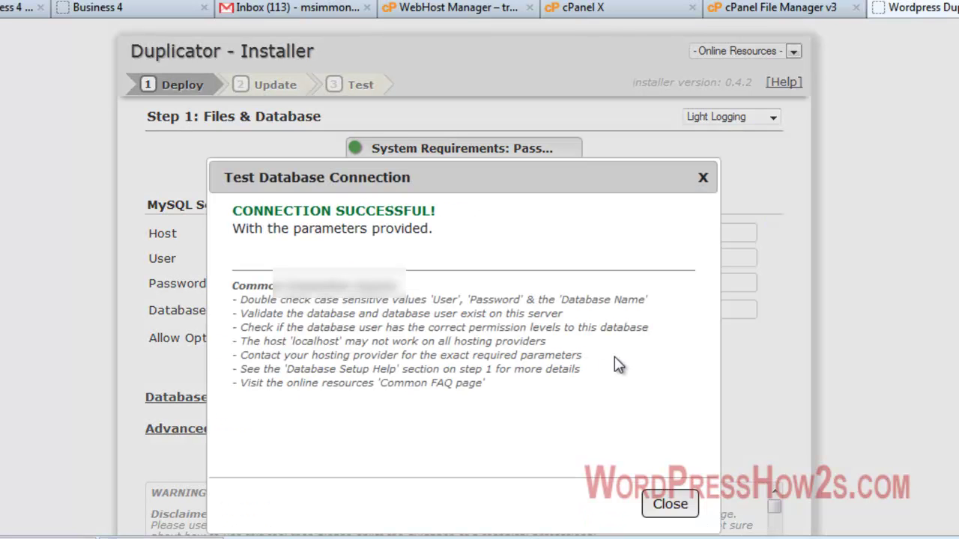
{"action": "left_click", "coordinate": [704, 180]}
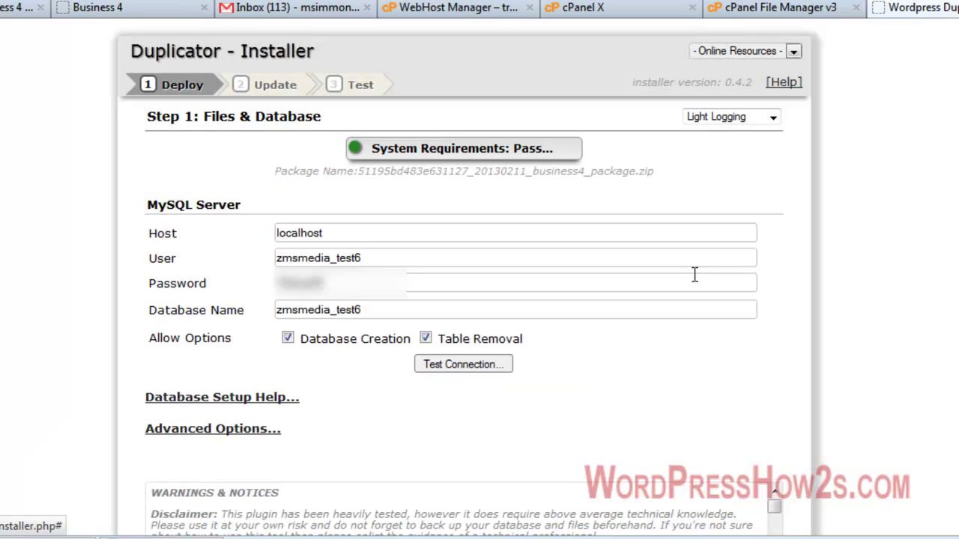
Acknowledge all warnings and notices, then run the deployment up to its confirmation prompt.
{"action": "left_click_drag", "start_coordinate": [794, 75], "coordinate": [796, 207]}
{"action": "left_click", "coordinate": [794, 191]}
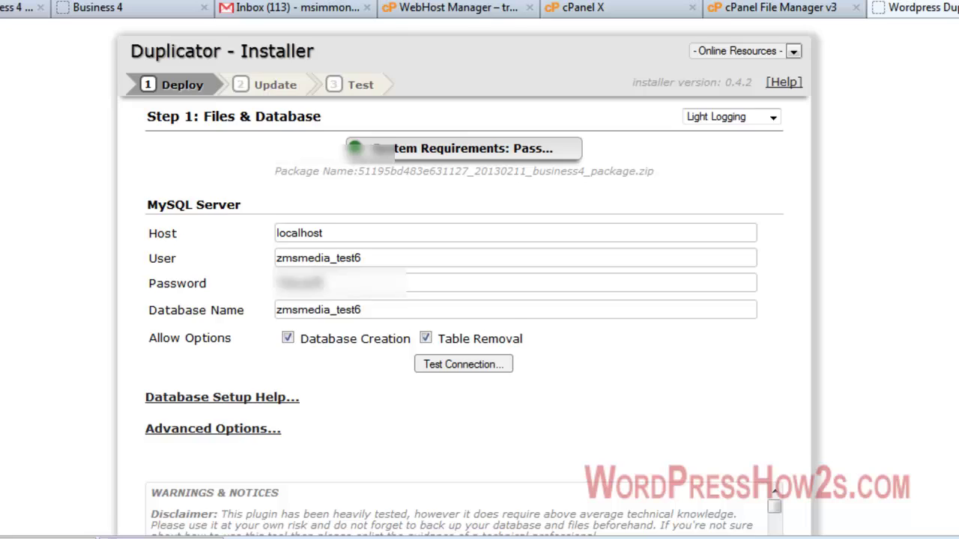
{"action": "scroll", "coordinate": [648, 372], "scroll_direction": "down", "scroll_amount": 3}
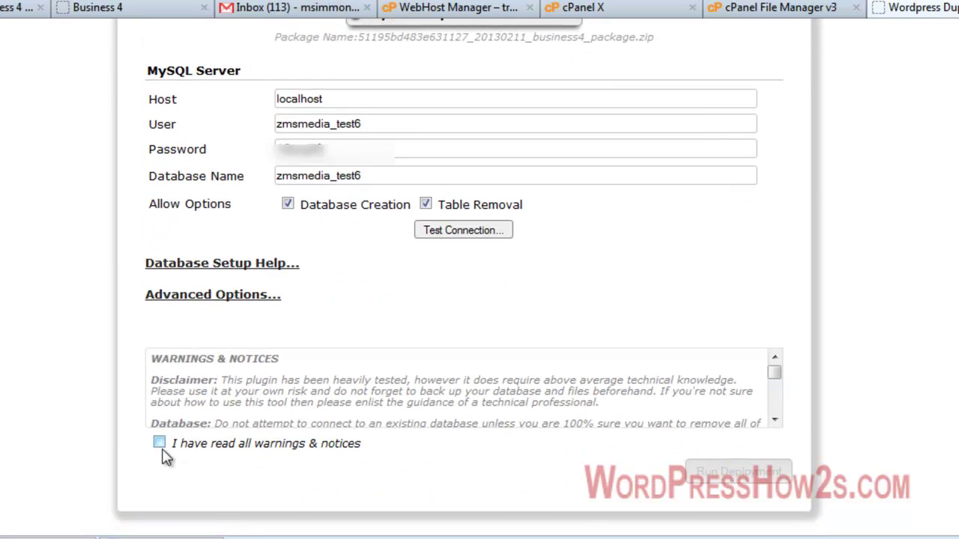
{"action": "left_click", "coordinate": [159, 443]}
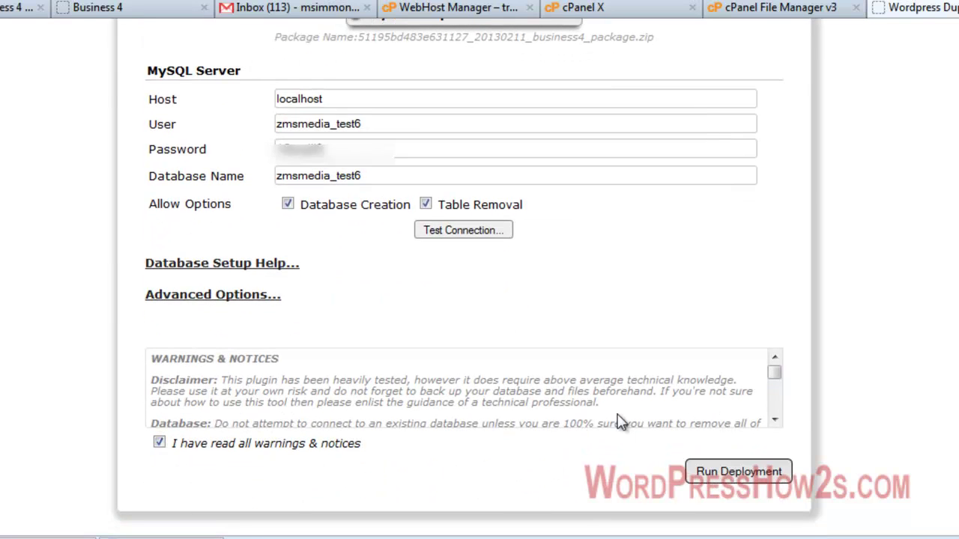
{"action": "left_click", "coordinate": [738, 472]}
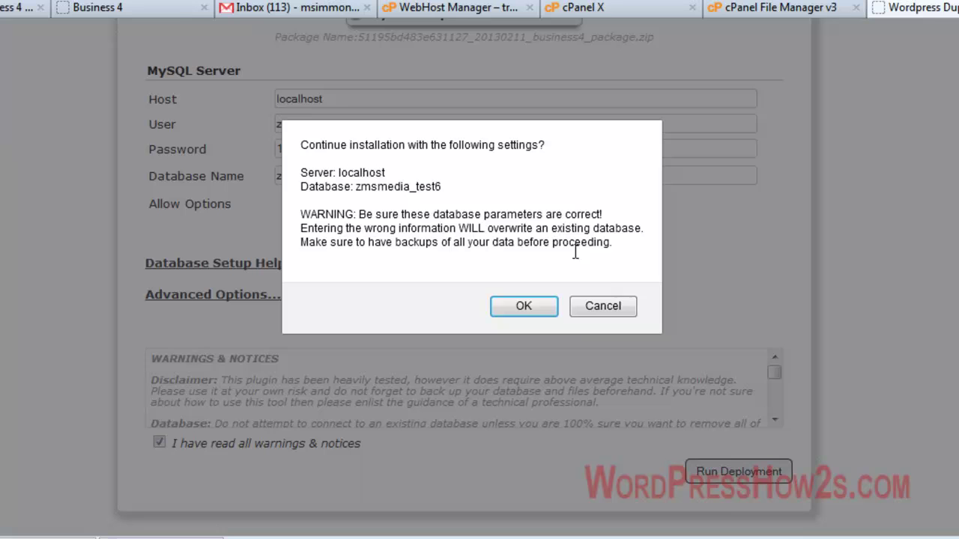
Confirm the database install, then update the tables so business4 URLs and paths become test6.
{"action": "left_click", "coordinate": [529, 305]}
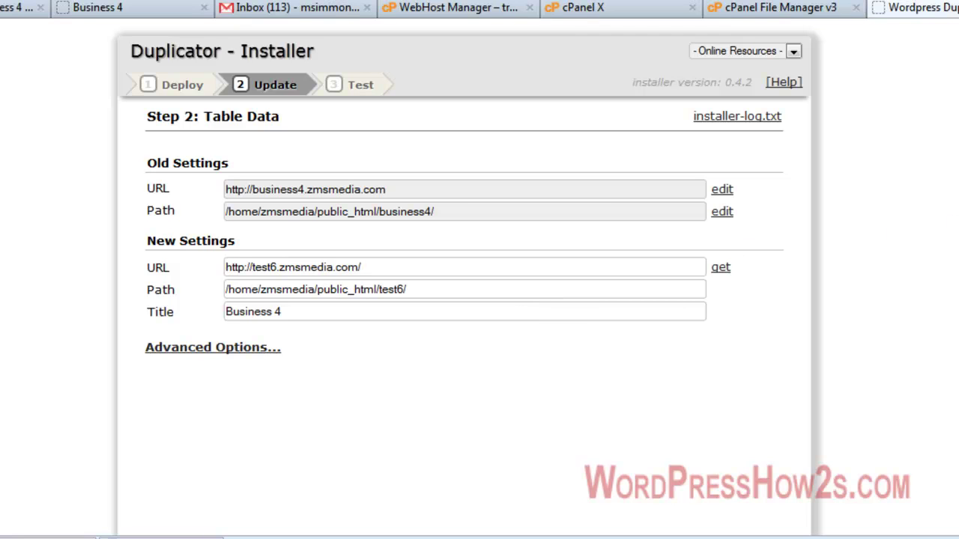
{"action": "scroll", "coordinate": [465, 300], "scroll_direction": "down", "scroll_amount": 3}
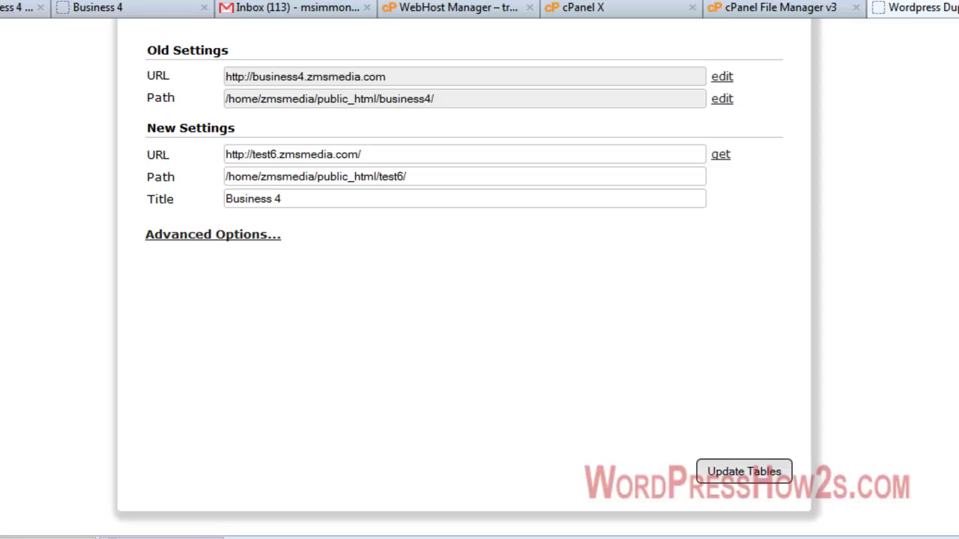
{"action": "left_click", "coordinate": [744, 472]}
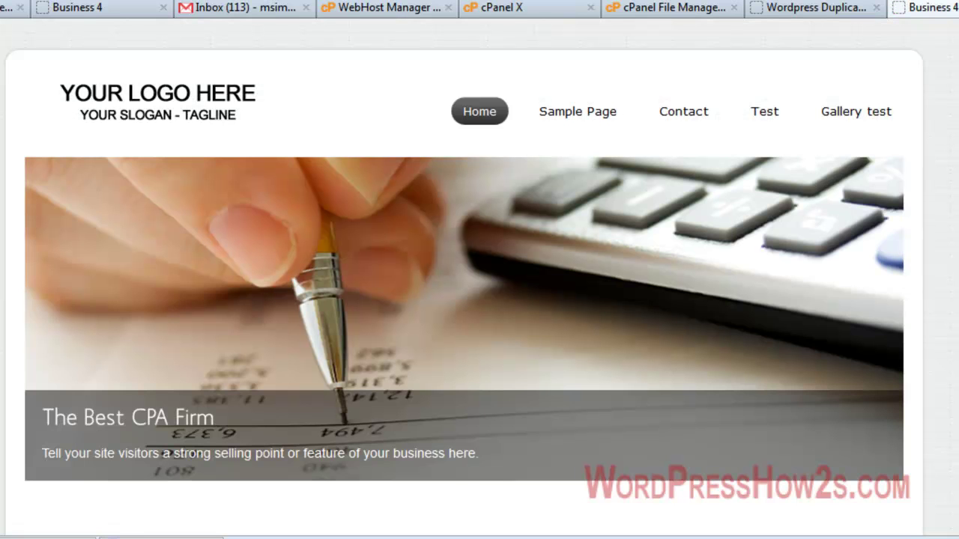
Compare the cloned test6 homepage against the original Business 4 site.
{"action": "scroll", "coordinate": [464, 277], "scroll_direction": "down", "scroll_amount": 15}
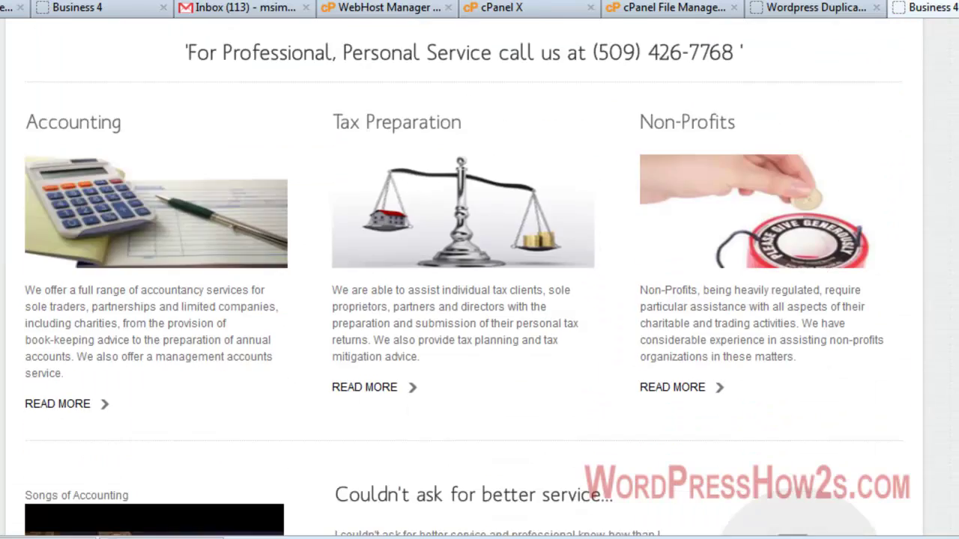
{"action": "scroll", "coordinate": [464, 277], "scroll_direction": "up", "scroll_amount": 15}
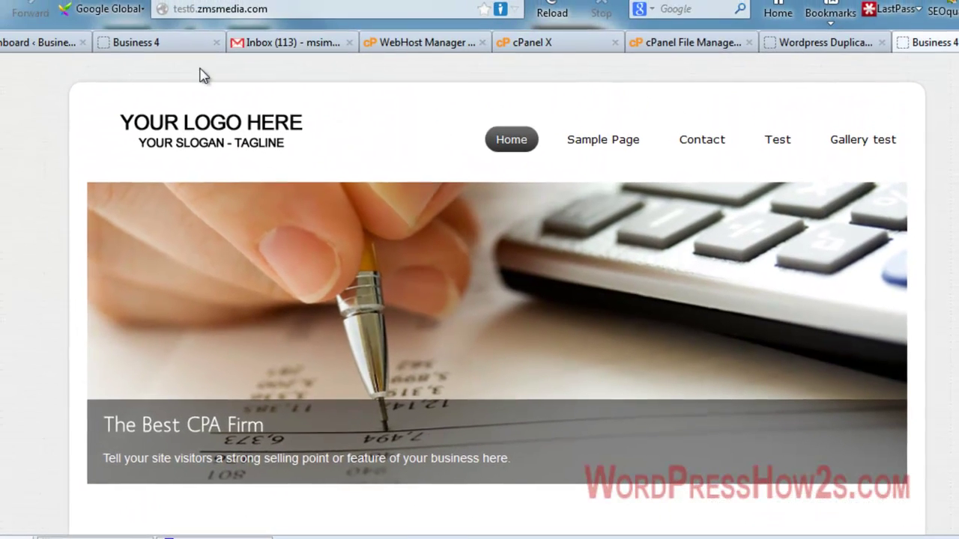
{"action": "left_click", "coordinate": [171, 43]}
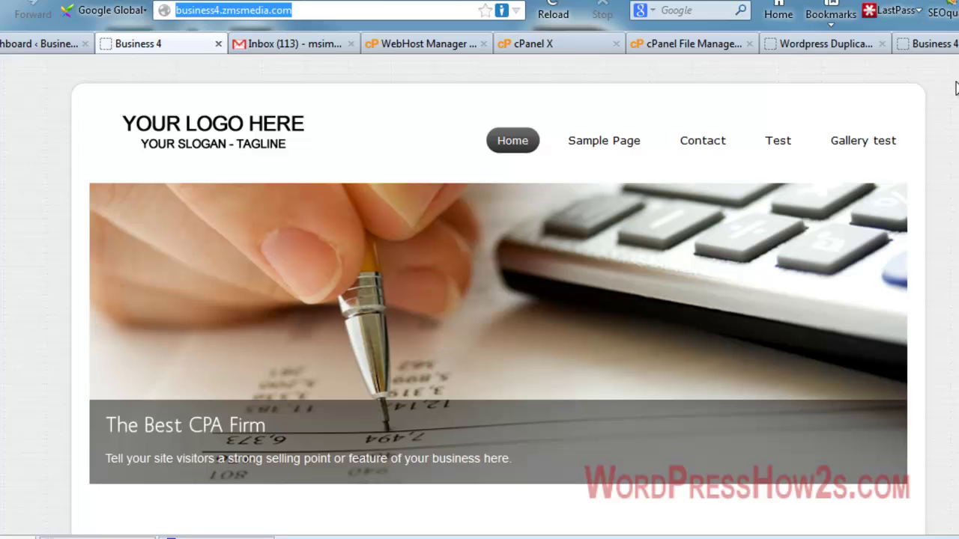
Back on the test6 site, load the Test page and then the Contact page.
{"action": "left_click", "coordinate": [952, 45]}
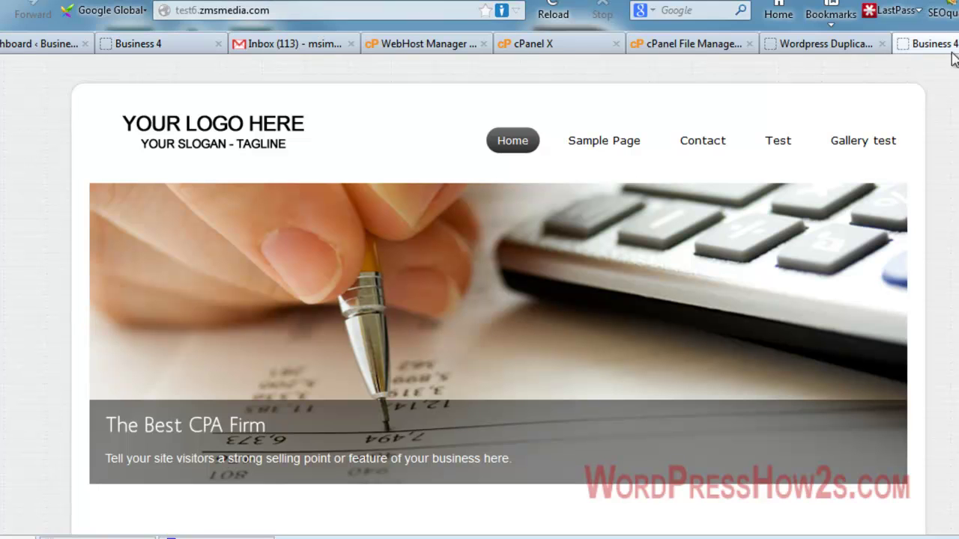
{"action": "left_click", "coordinate": [790, 148]}
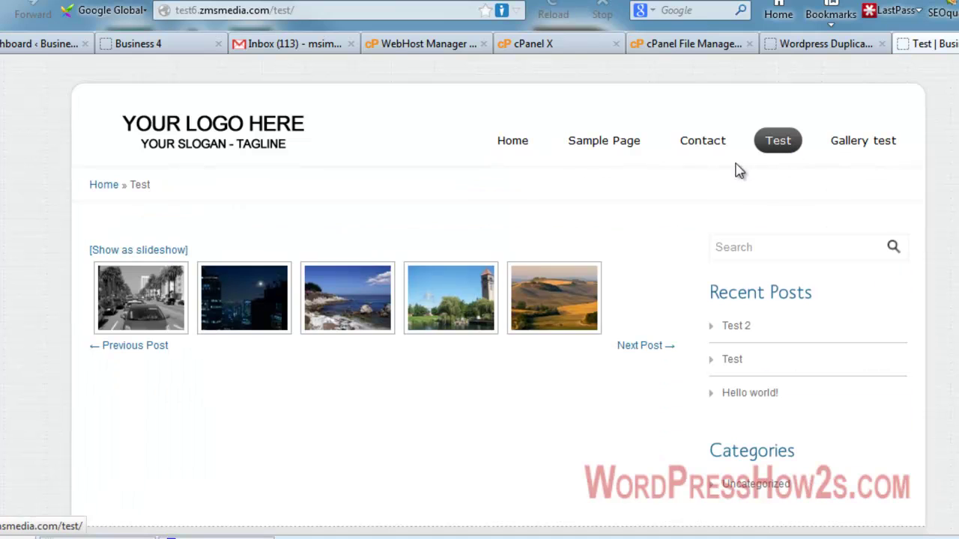
{"action": "left_click", "coordinate": [708, 148]}
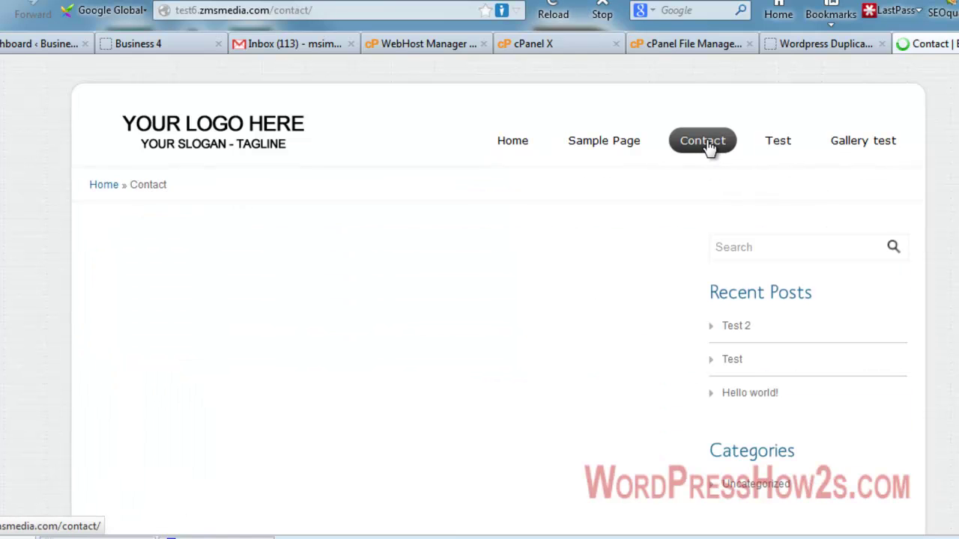